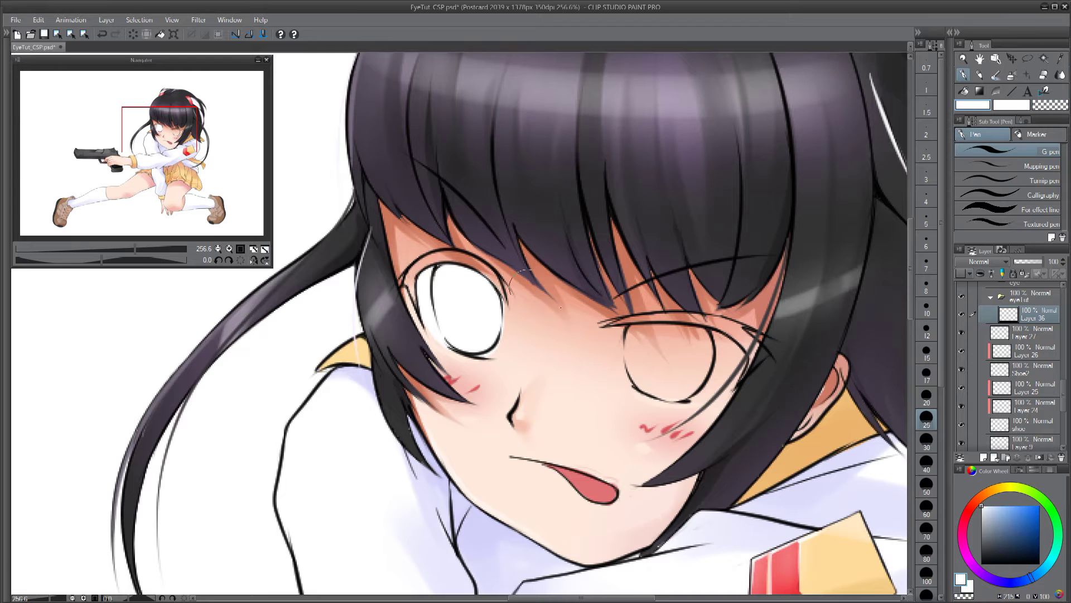
- Fill the white of the right-hand eye with opaque white using the G pen, cleaning up its edges
{"action": "mouse_move", "coordinate": [692, 385]}
{"action": "left_mouse_down"}
{"action": "mouse_move", "coordinate": [724, 365]}
{"action": "mouse_move", "coordinate": [713, 382]}
{"action": "mouse_move", "coordinate": [654, 381]}
{"action": "mouse_move", "coordinate": [619, 339]}
{"action": "mouse_move", "coordinate": [637, 386]}
{"action": "mouse_move", "coordinate": [629, 325]}
{"action": "mouse_move", "coordinate": [620, 337]}
{"action": "mouse_move", "coordinate": [631, 382]}
{"action": "mouse_move", "coordinate": [630, 346]}
{"action": "mouse_move", "coordinate": [698, 370]}
{"action": "mouse_move", "coordinate": [710, 353]}
{"action": "mouse_move", "coordinate": [720, 381]}
{"action": "mouse_move", "coordinate": [710, 390]}
{"action": "mouse_move", "coordinate": [737, 362]}
{"action": "mouse_move", "coordinate": [731, 347]}
{"action": "mouse_move", "coordinate": [740, 357]}
{"action": "mouse_move", "coordinate": [723, 366]}
{"action": "mouse_move", "coordinate": [711, 334]}
{"action": "mouse_move", "coordinate": [629, 331]}
{"action": "mouse_move", "coordinate": [708, 340]}
{"action": "left_mouse_up"}
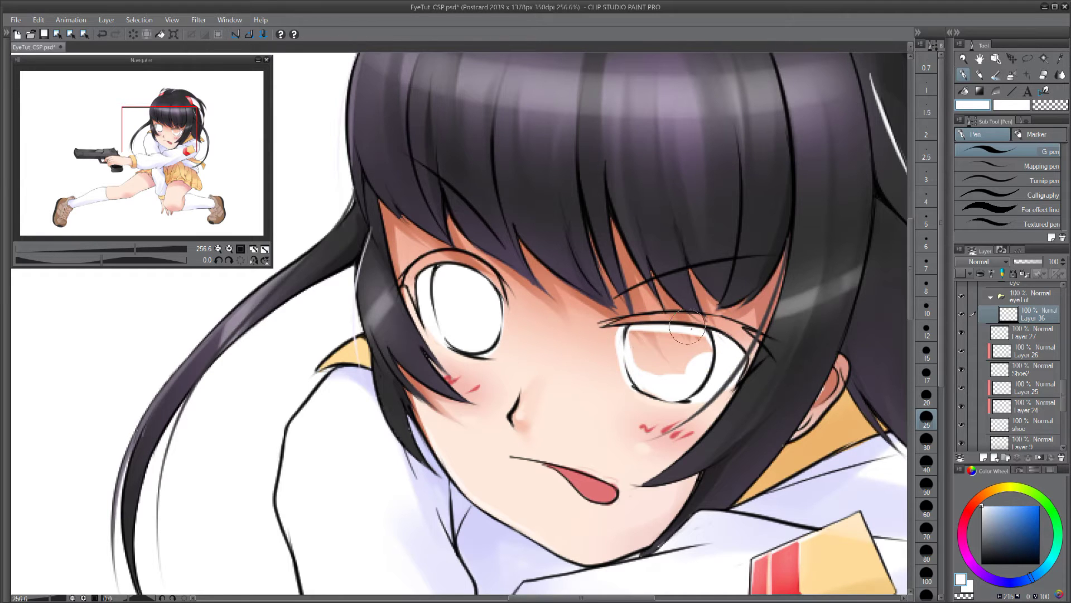
{"action": "key", "text": "c"}
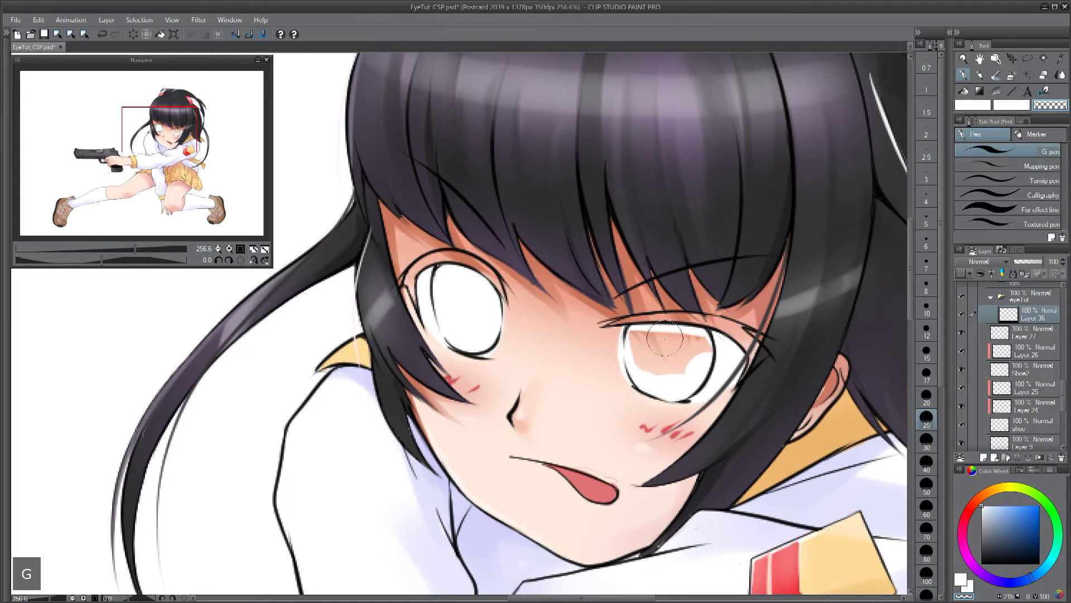
{"action": "left_click_drag", "start_coordinate": [668, 335], "coordinate": [681, 354]}
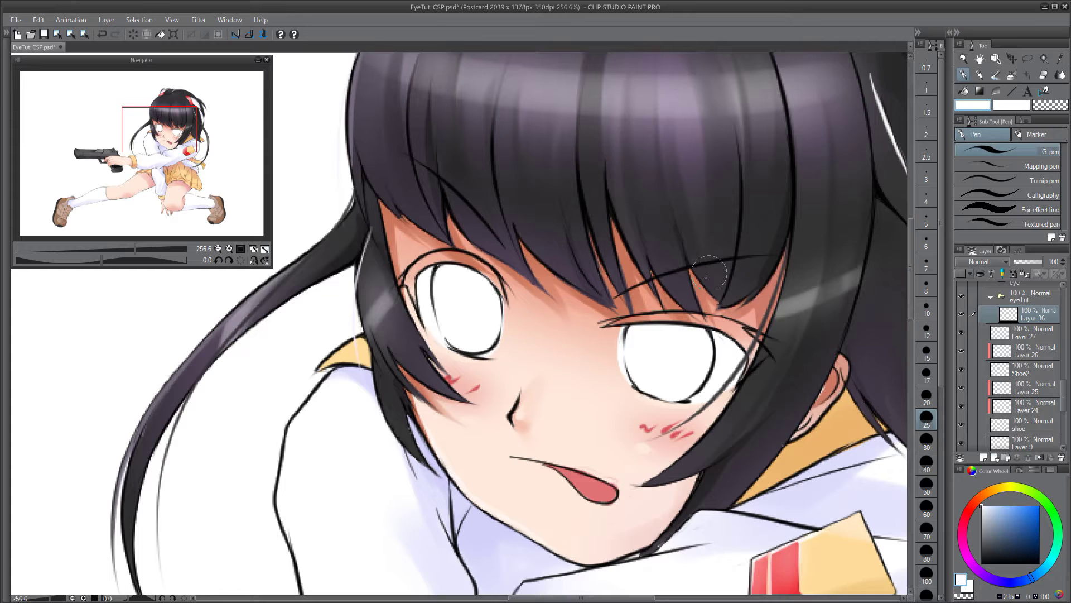
- Select the painted whites of both eyes together with Auto select
{"action": "key", "text": "w"}
{"action": "left_click", "coordinate": [684, 360]}
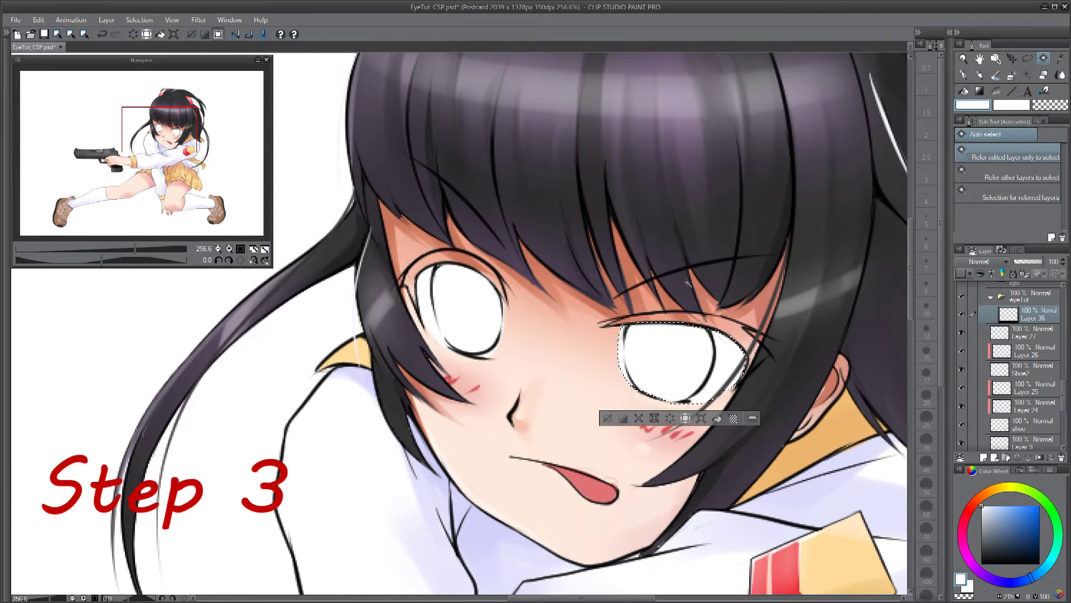
{"action": "left_click", "coordinate": [480, 321], "text": "shift"}
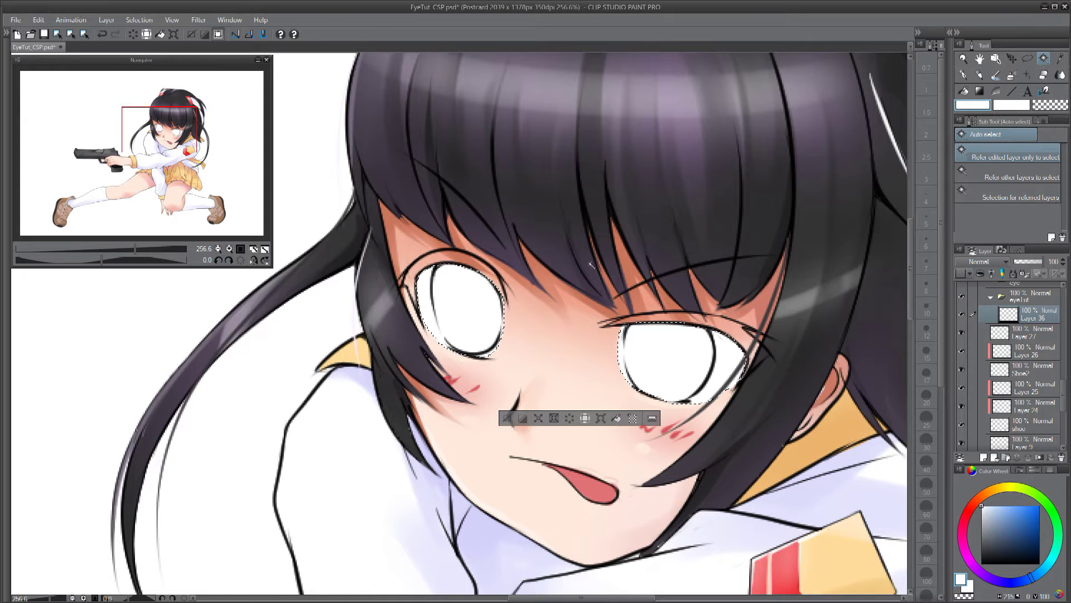
- Paint a pale grey-blue shadow across the upper half of both eye whites with the G pen
{"action": "key", "text": "p"}
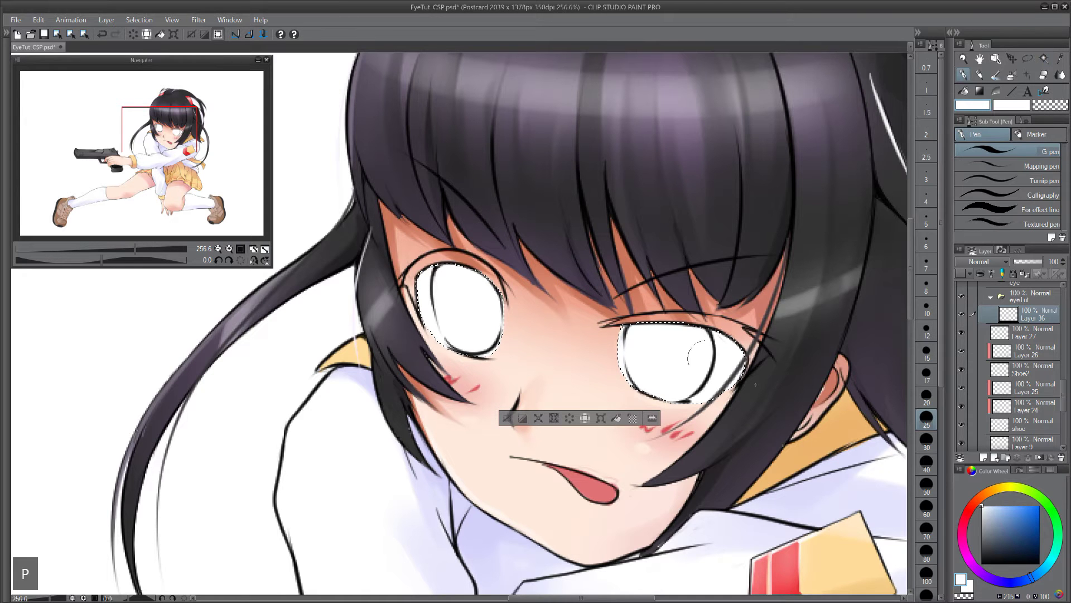
{"action": "left_click", "coordinate": [988, 512]}
{"action": "left_click_drag", "start_coordinate": [396, 273], "coordinate": [583, 319]}
{"action": "key", "text": "ctrl+z"}
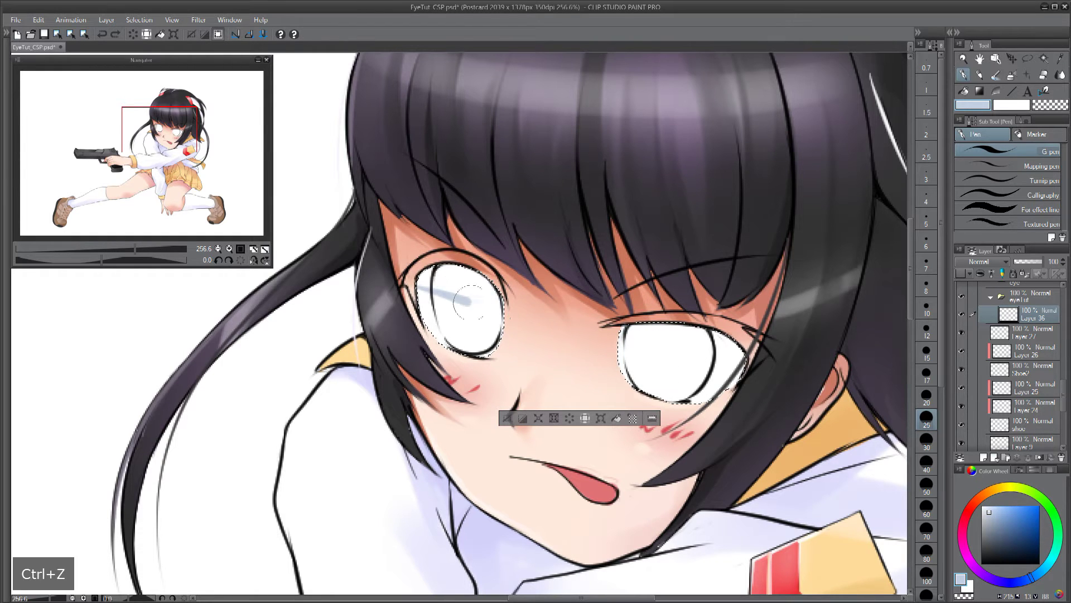
{"action": "left_click_drag", "start_coordinate": [470, 303], "coordinate": [487, 316]}
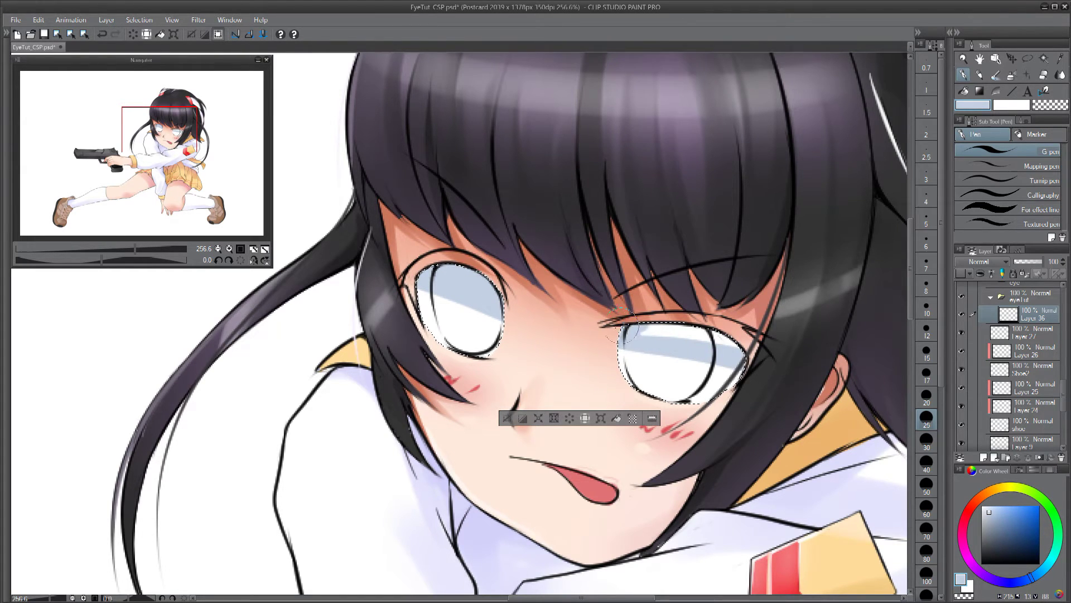
{"action": "left_click_drag", "start_coordinate": [627, 328], "coordinate": [728, 348]}
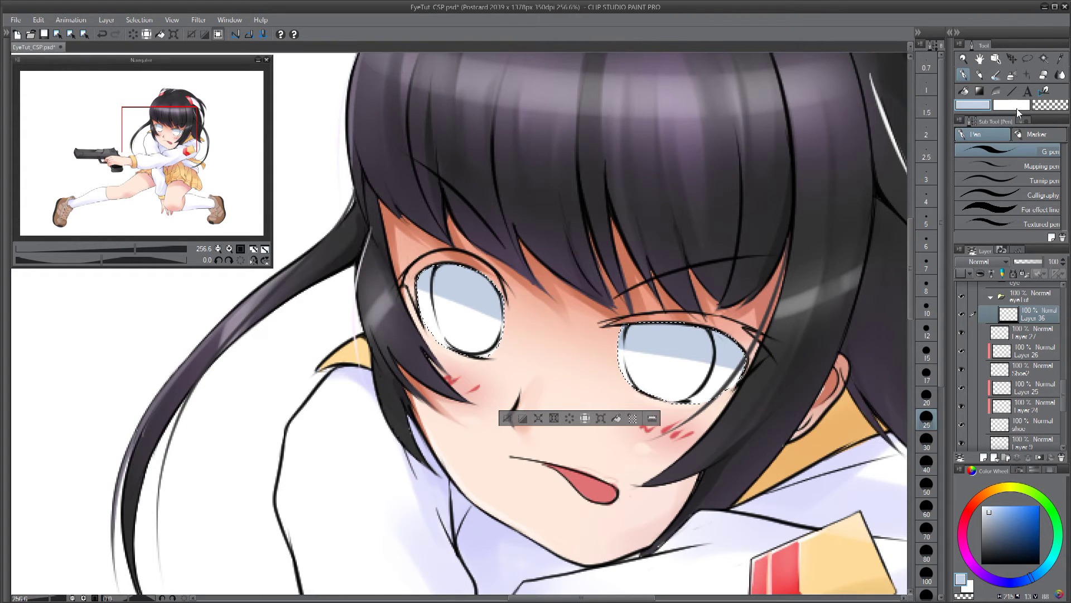
- Blend the shadow edges in both eye whites with the Opaque watercolor brush at size 25, and clear the selection
{"action": "left_click", "coordinate": [994, 77]}
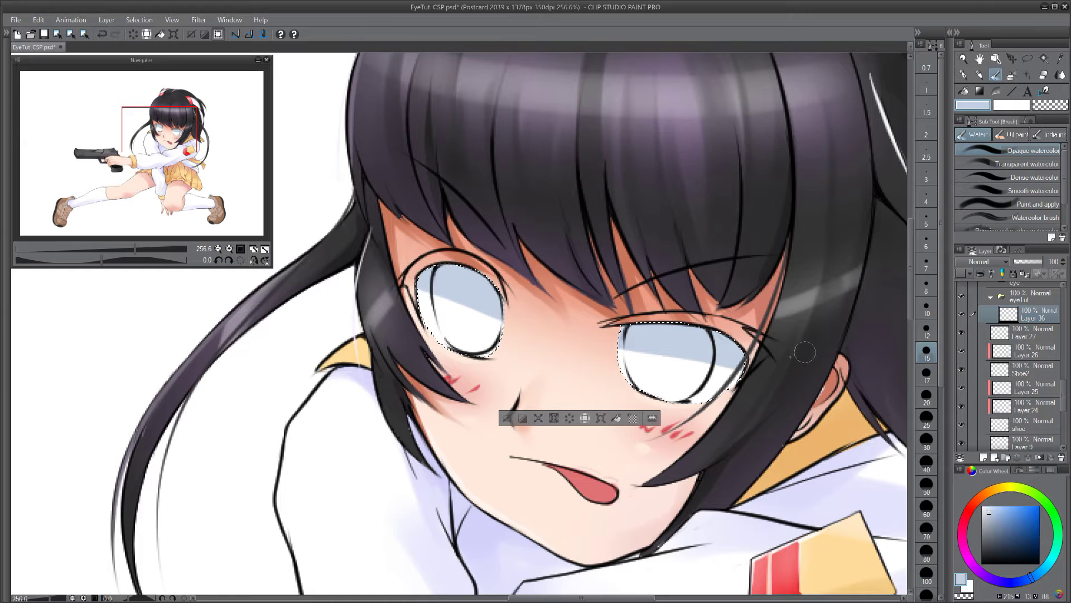
{"action": "left_click", "coordinate": [926, 415]}
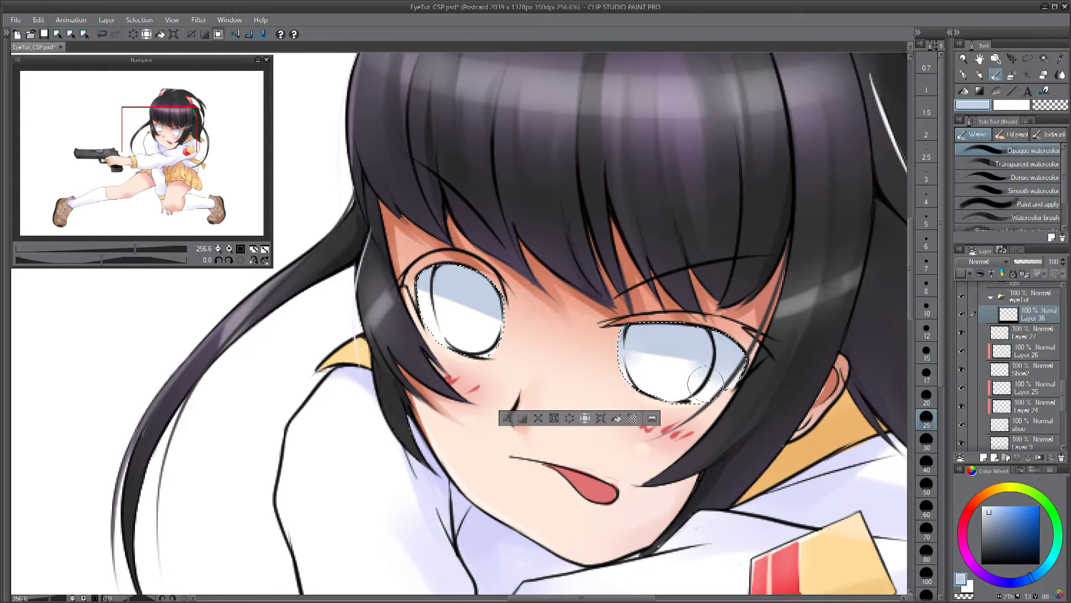
{"action": "mouse_move", "coordinate": [431, 315]}
{"action": "left_mouse_down"}
{"action": "mouse_move", "coordinate": [432, 280]}
{"action": "mouse_move", "coordinate": [439, 306]}
{"action": "mouse_move", "coordinate": [432, 281]}
{"action": "mouse_move", "coordinate": [416, 291]}
{"action": "mouse_move", "coordinate": [432, 276]}
{"action": "mouse_move", "coordinate": [441, 313]}
{"action": "mouse_move", "coordinate": [492, 315]}
{"action": "mouse_move", "coordinate": [496, 302]}
{"action": "mouse_move", "coordinate": [441, 281]}
{"action": "mouse_move", "coordinate": [429, 324]}
{"action": "left_mouse_up"}
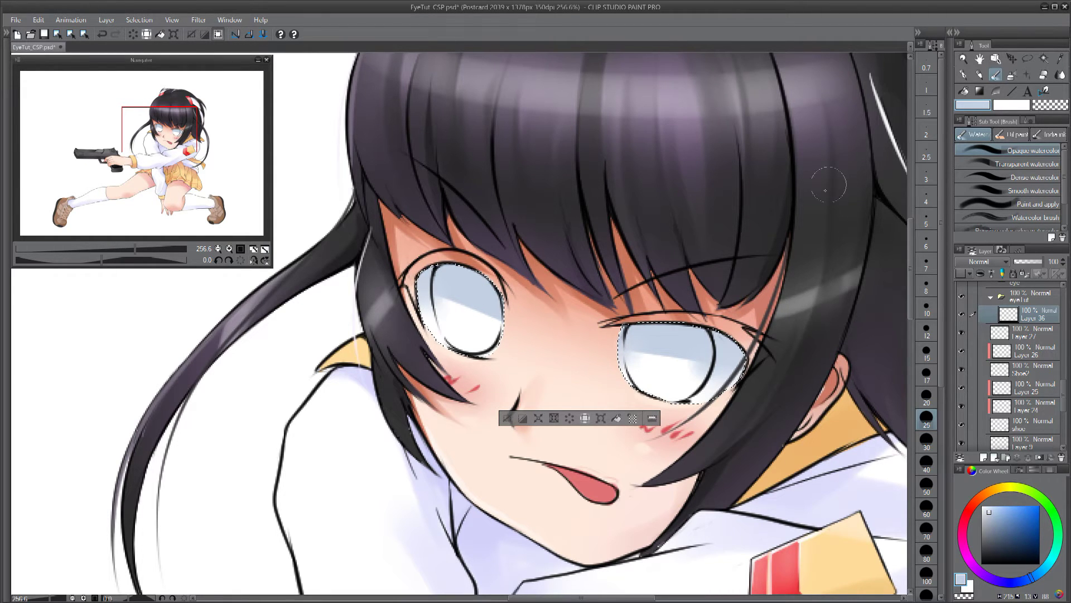
{"action": "key", "text": "ctrl+d"}
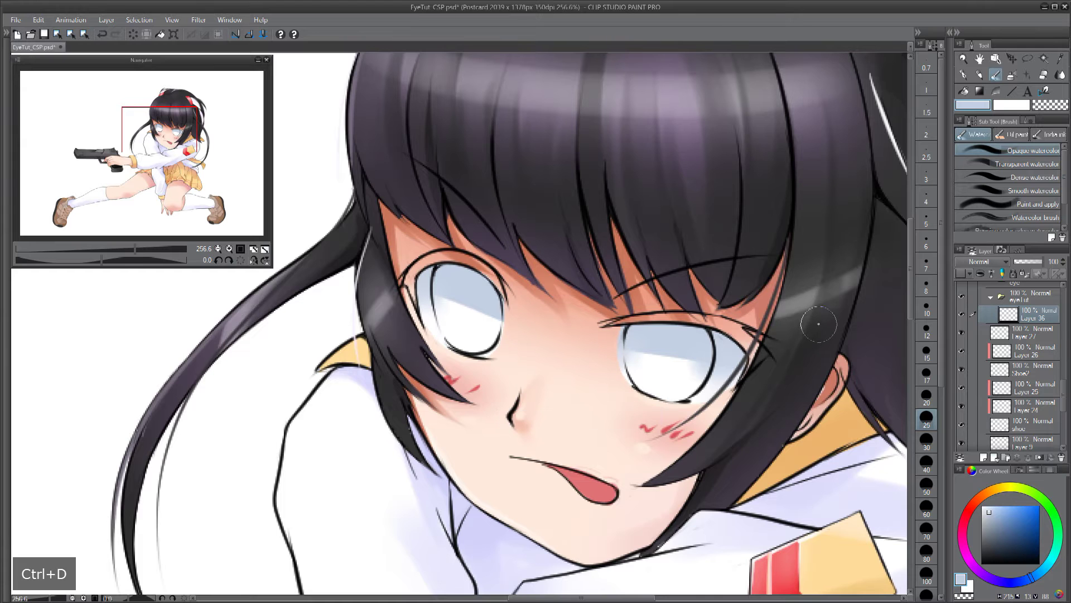
- On a new layer, paint the right-hand eye's iris and upper lid line light blue with the G pen
{"action": "left_click", "coordinate": [983, 458]}
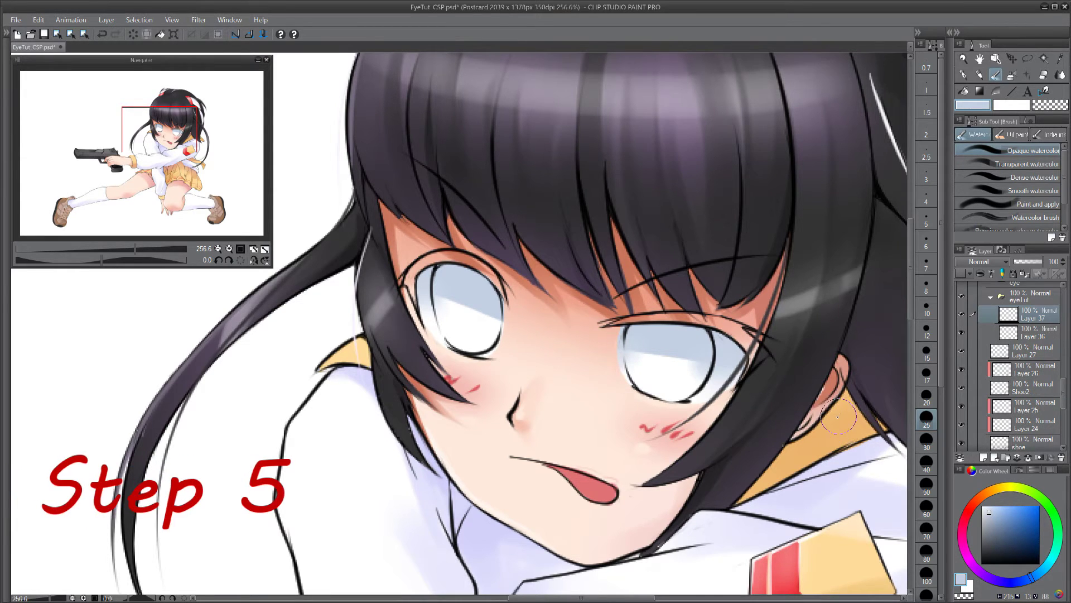
{"action": "key", "text": "p"}
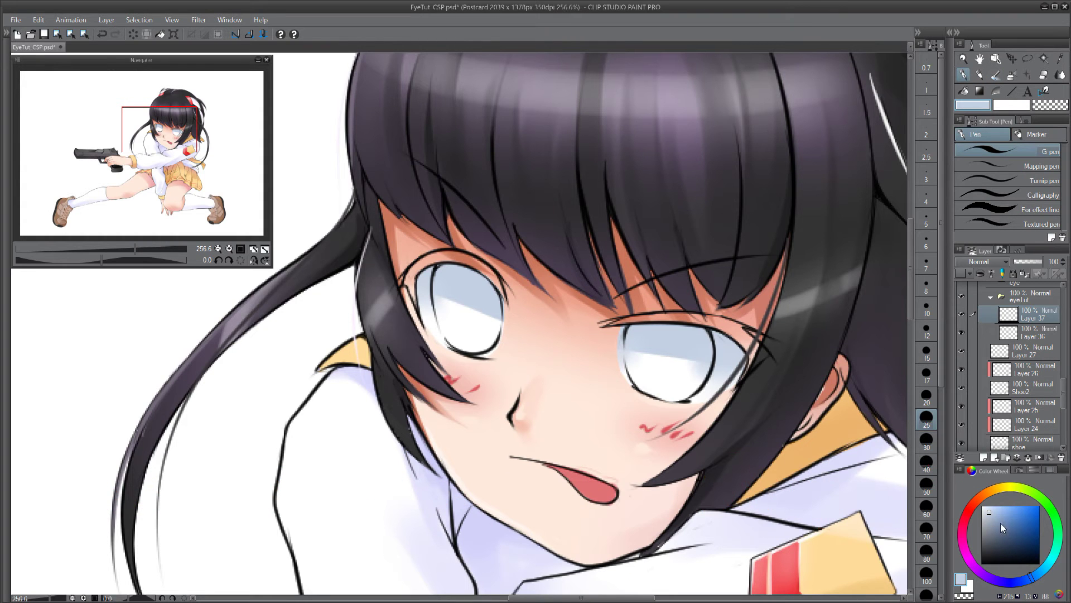
{"action": "left_click", "coordinate": [1045, 566]}
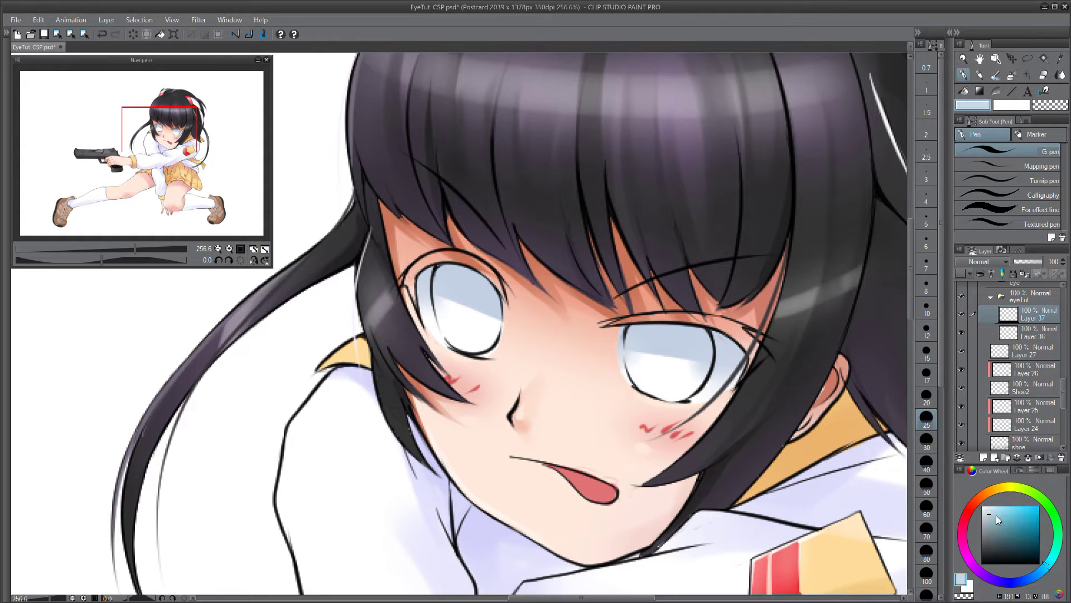
{"action": "left_click_drag", "start_coordinate": [1043, 569], "coordinate": [1037, 571]}
{"action": "left_click", "coordinate": [1007, 510]}
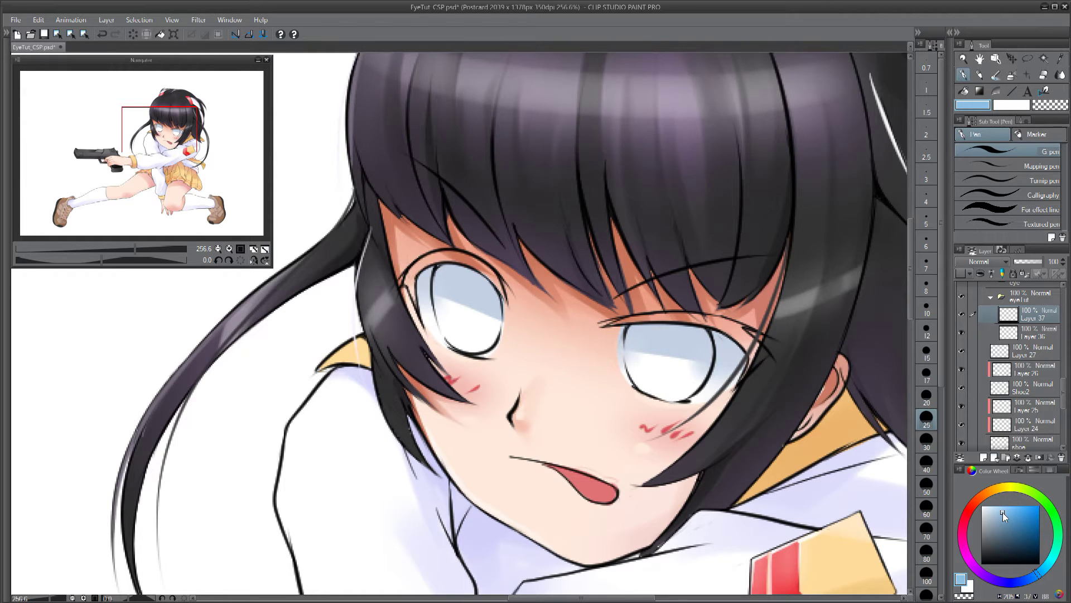
{"action": "left_click_drag", "start_coordinate": [1003, 511], "coordinate": [1002, 508]}
{"action": "mouse_move", "coordinate": [664, 375]}
{"action": "left_mouse_down"}
{"action": "mouse_move", "coordinate": [668, 357]}
{"action": "mouse_move", "coordinate": [650, 380]}
{"action": "mouse_move", "coordinate": [681, 385]}
{"action": "mouse_move", "coordinate": [669, 399]}
{"action": "mouse_move", "coordinate": [688, 343]}
{"action": "mouse_move", "coordinate": [647, 328]}
{"action": "mouse_move", "coordinate": [662, 394]}
{"action": "mouse_move", "coordinate": [640, 344]}
{"action": "mouse_move", "coordinate": [747, 335]}
{"action": "mouse_move", "coordinate": [753, 380]}
{"action": "mouse_move", "coordinate": [739, 327]}
{"action": "mouse_move", "coordinate": [689, 315]}
{"action": "mouse_move", "coordinate": [630, 324]}
{"action": "mouse_move", "coordinate": [714, 328]}
{"action": "left_mouse_up"}
{"action": "key", "text": "c"}
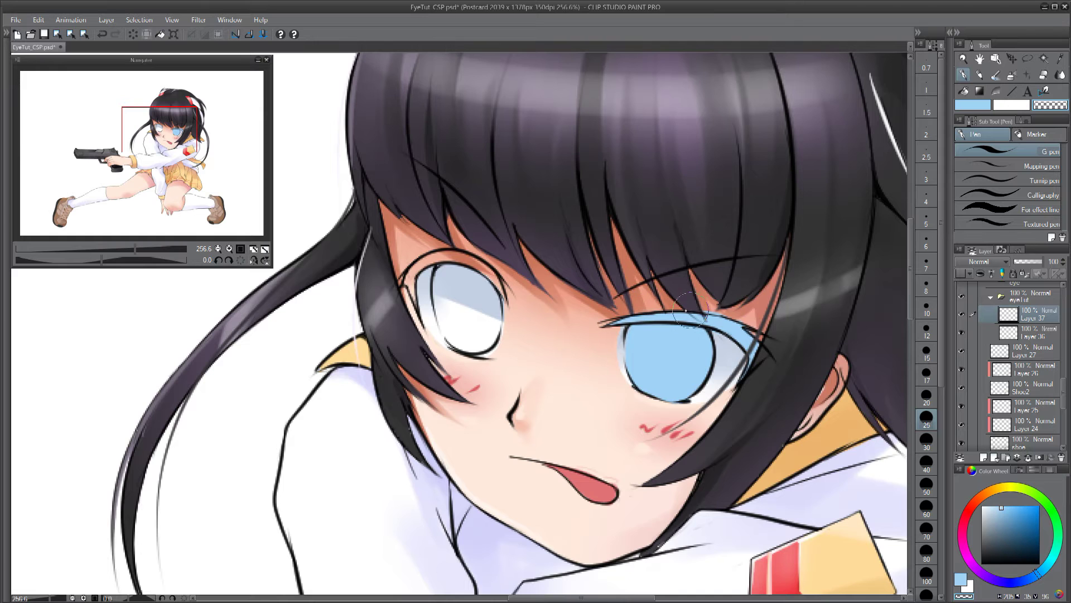
{"action": "key", "text": "c"}
{"action": "key", "text": "c"}
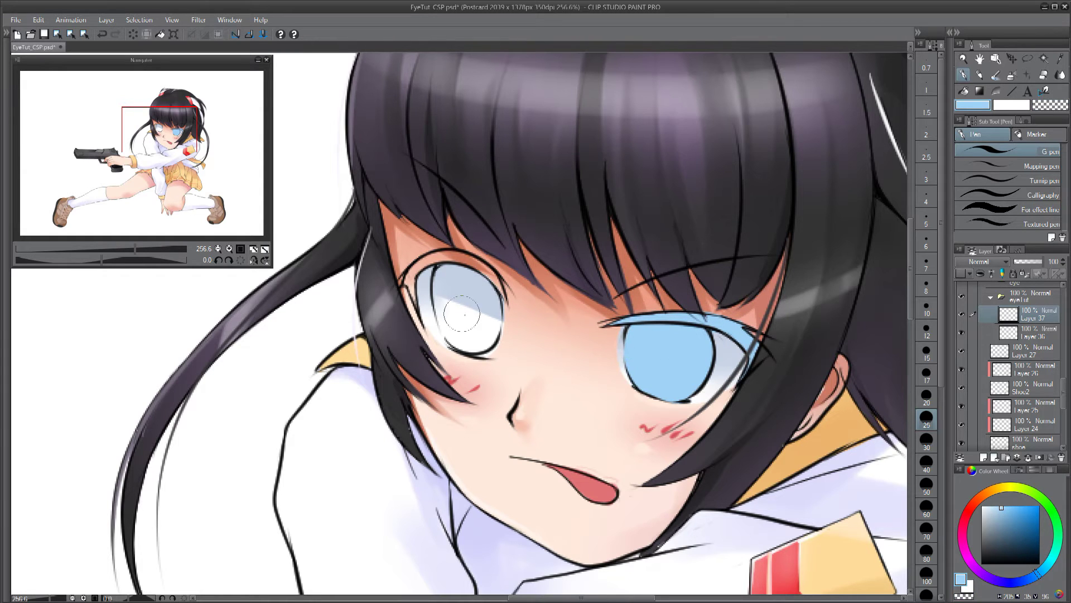
- Outline and fill the left-hand eye's iris with the same light blue, colouring its upper lid line too
{"action": "key", "text": "ctrl+z"}
{"action": "mouse_move", "coordinate": [483, 349]}
{"action": "left_mouse_down"}
{"action": "mouse_move", "coordinate": [444, 335]}
{"action": "mouse_move", "coordinate": [442, 265]}
{"action": "mouse_move", "coordinate": [500, 305]}
{"action": "mouse_move", "coordinate": [491, 285]}
{"action": "left_mouse_up"}
{"action": "mouse_move", "coordinate": [416, 263]}
{"action": "left_mouse_down"}
{"action": "mouse_move", "coordinate": [414, 299]}
{"action": "mouse_move", "coordinate": [417, 268]}
{"action": "mouse_move", "coordinate": [407, 272]}
{"action": "mouse_move", "coordinate": [449, 253]}
{"action": "mouse_move", "coordinate": [497, 282]}
{"action": "mouse_move", "coordinate": [444, 247]}
{"action": "mouse_move", "coordinate": [488, 267]}
{"action": "mouse_move", "coordinate": [506, 303]}
{"action": "left_mouse_up"}
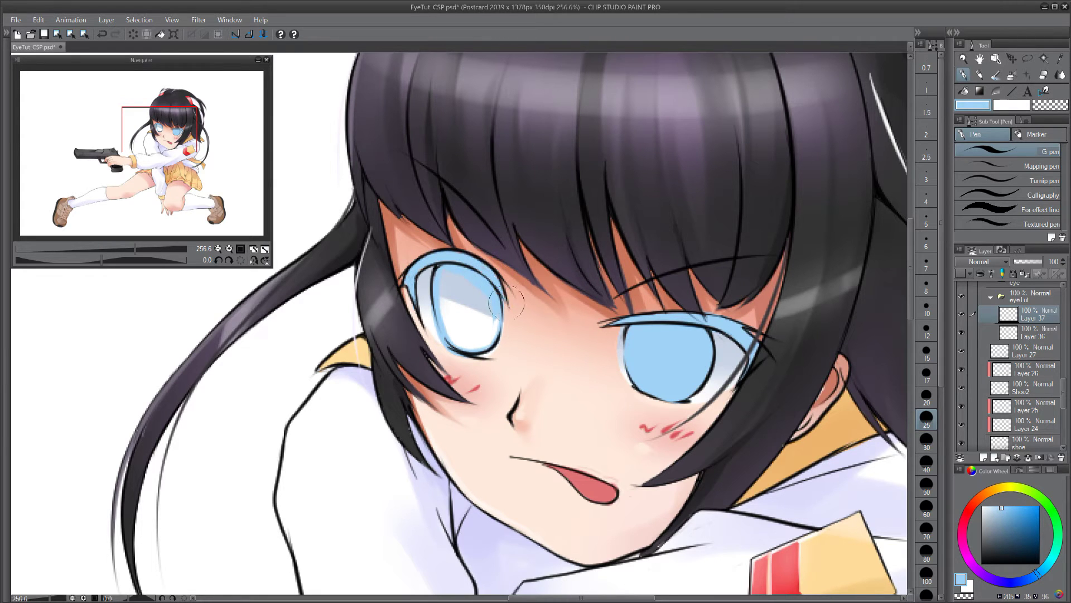
{"action": "key", "text": "g"}
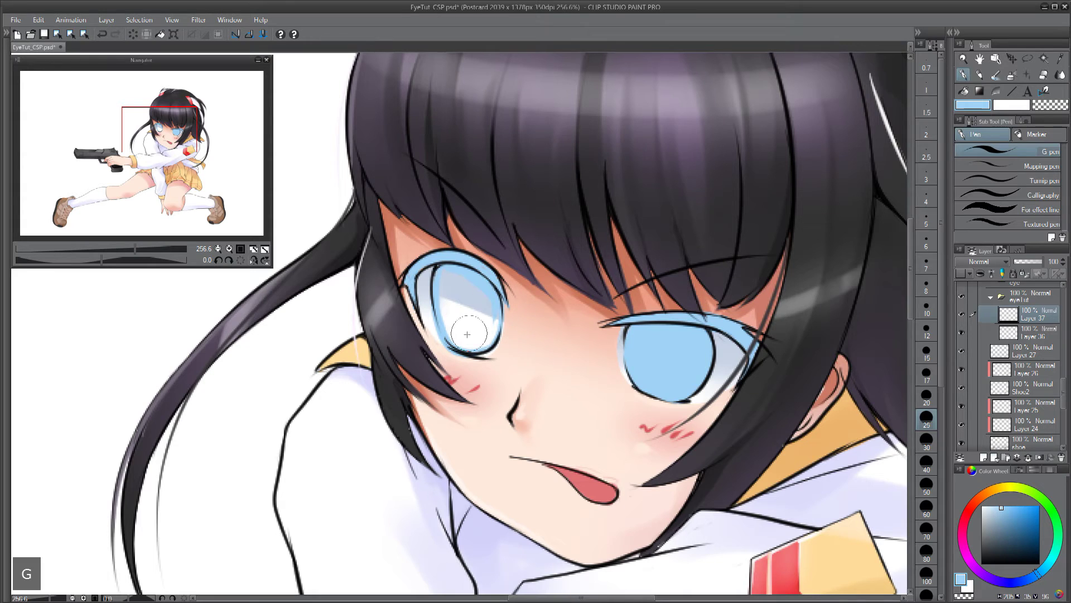
{"action": "left_click", "coordinate": [471, 318]}
{"action": "key", "text": "p"}
{"action": "key", "text": "c"}
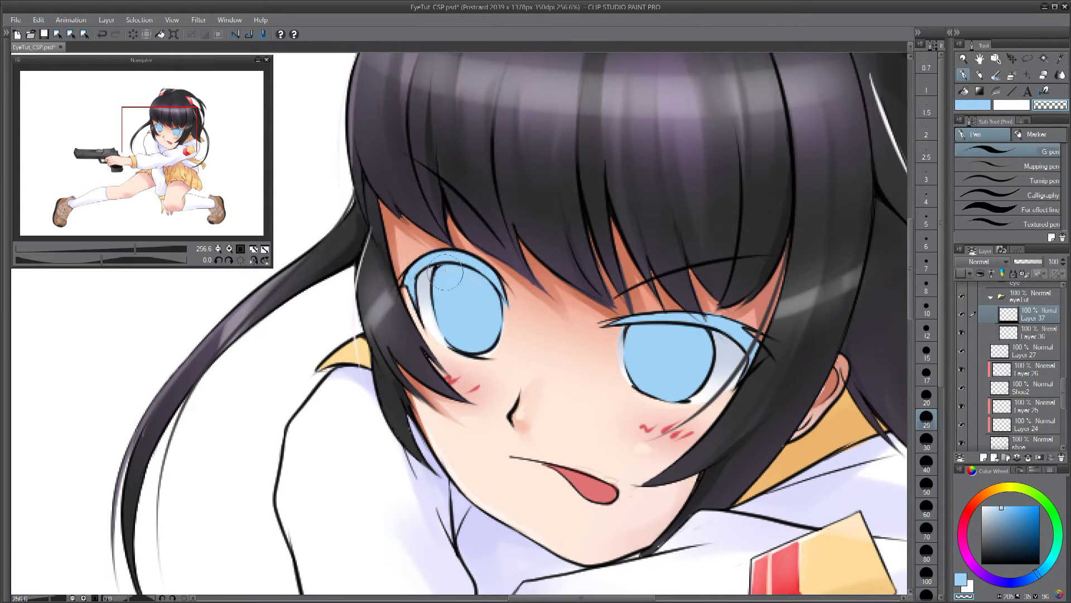
{"action": "key", "text": "c"}
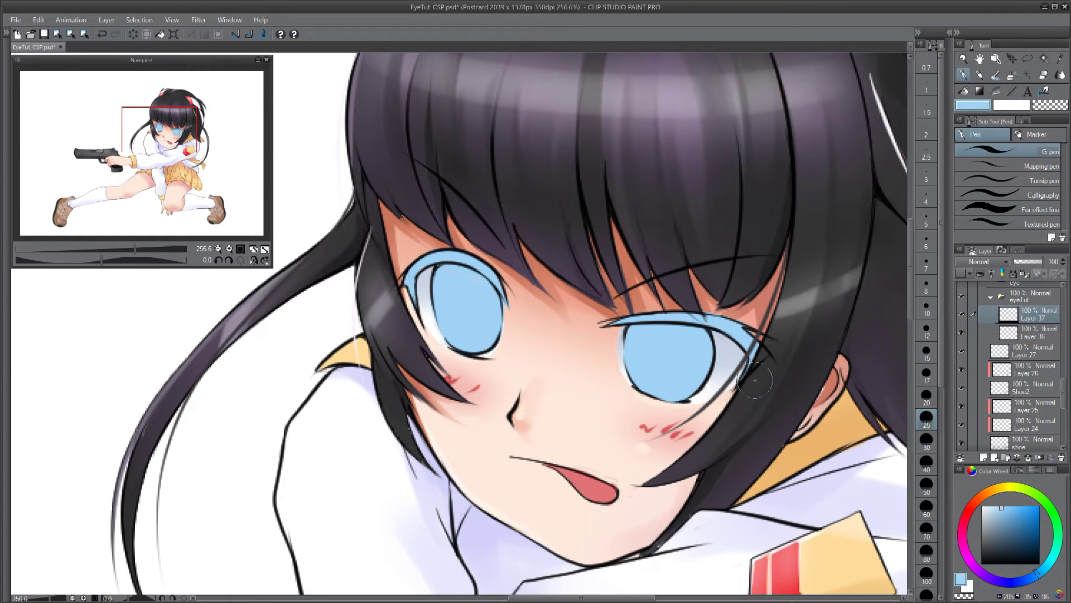
- On a new layer clipped to the iris layer, paint an oval dark blue pupil (hue 205, saturation 78, value 52) in each eye
{"action": "left_click", "coordinate": [982, 457]}
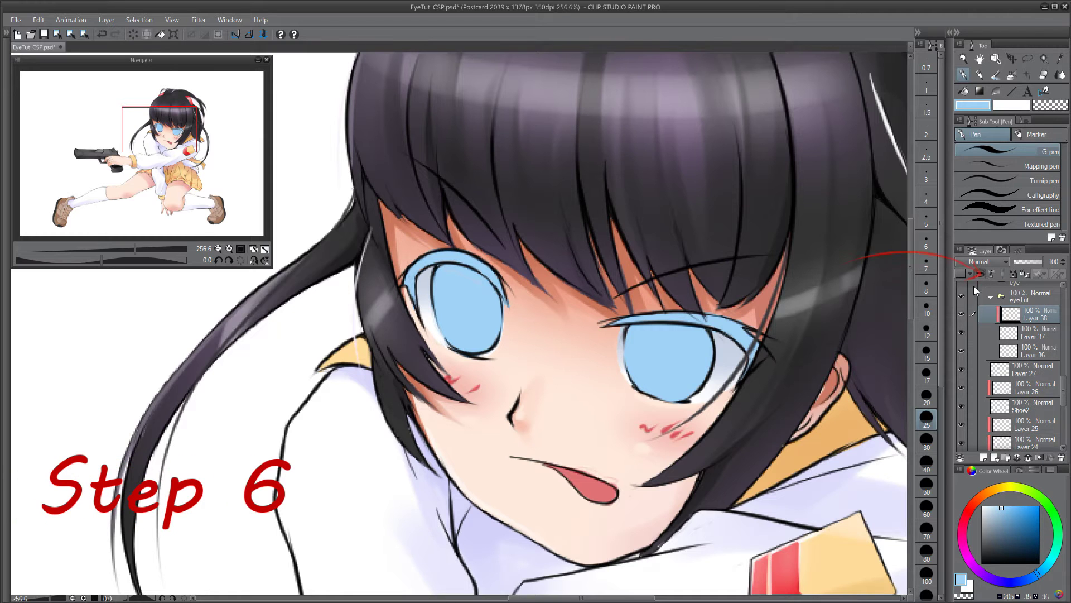
{"action": "left_click", "coordinate": [1013, 508]}
{"action": "left_click_drag", "start_coordinate": [1017, 508], "coordinate": [1026, 534]}
{"action": "mouse_move", "coordinate": [674, 359]}
{"action": "left_mouse_down"}
{"action": "mouse_move", "coordinate": [661, 368]}
{"action": "mouse_move", "coordinate": [673, 350]}
{"action": "left_mouse_up"}
{"action": "mouse_move", "coordinate": [467, 283]}
{"action": "left_mouse_down"}
{"action": "mouse_move", "coordinate": [471, 324]}
{"action": "mouse_move", "coordinate": [461, 304]}
{"action": "left_mouse_up"}
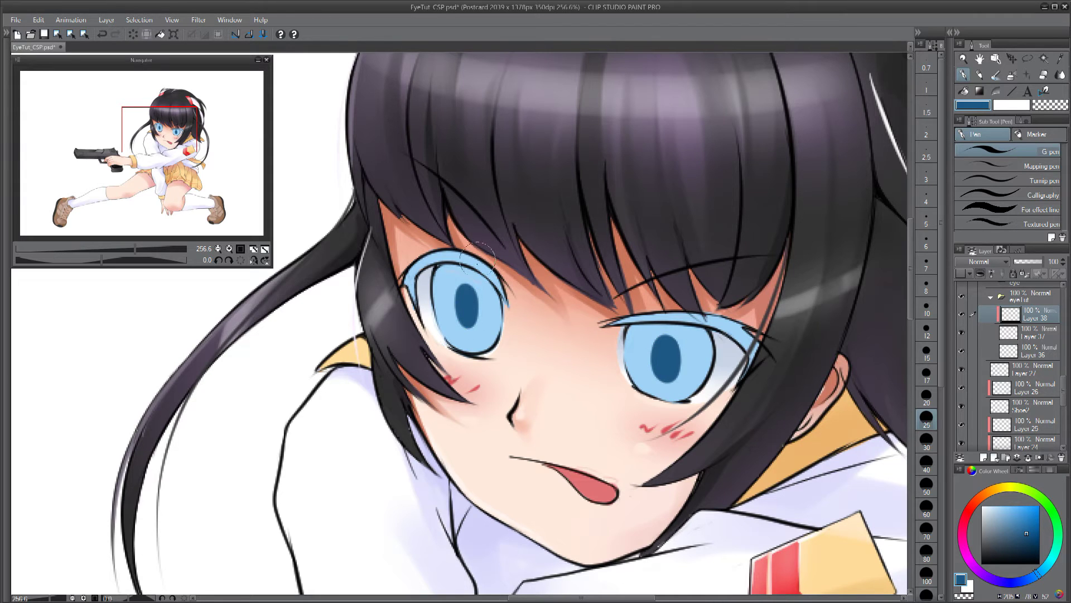
{"action": "left_click_drag", "start_coordinate": [670, 355], "coordinate": [679, 354]}
{"action": "key", "text": "ctrl+z"}
{"action": "key", "text": "ctrl+z"}
{"action": "key", "text": "space"}
- Outline both oval pupils with a darker navy blue (hue 205, saturation 88, value 32)
{"action": "left_click", "coordinate": [1030, 538]}
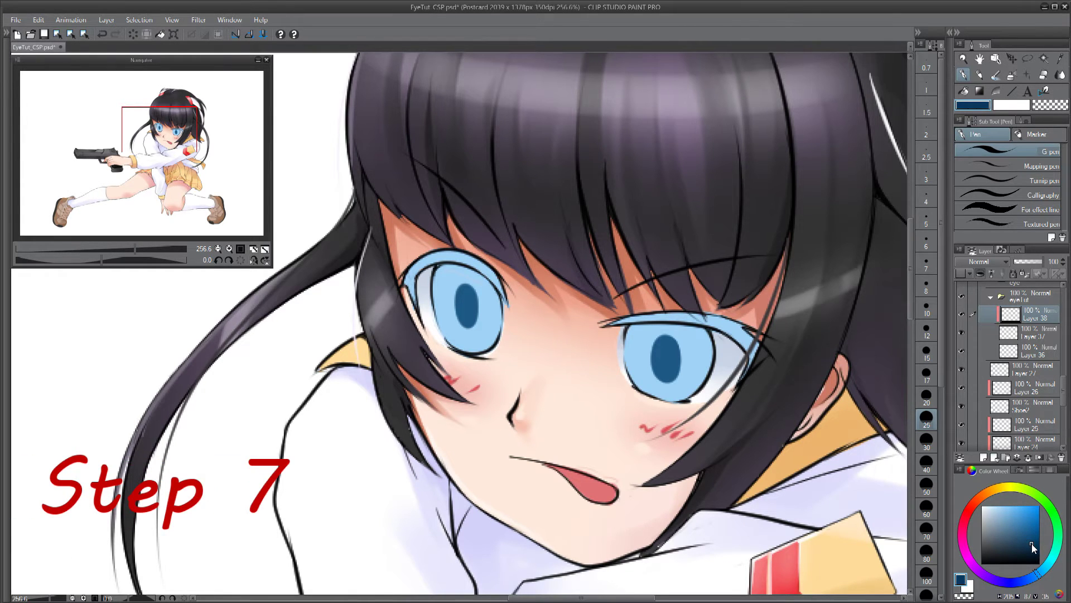
{"action": "left_click", "coordinate": [1032, 543]}
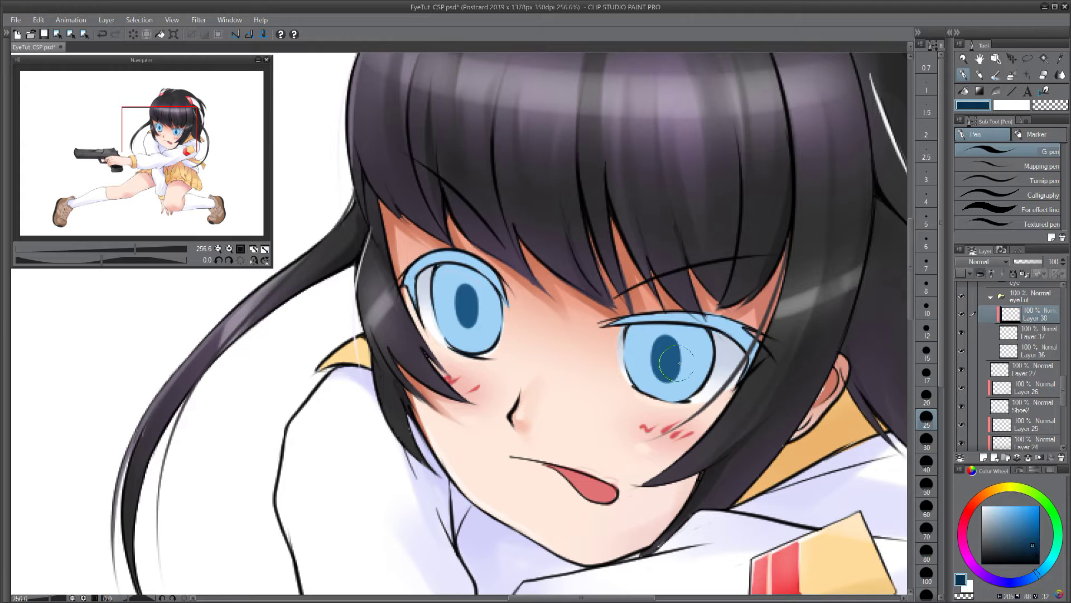
{"action": "left_click_drag", "start_coordinate": [681, 349], "coordinate": [670, 382]}
{"action": "key", "text": "ctrl+z"}
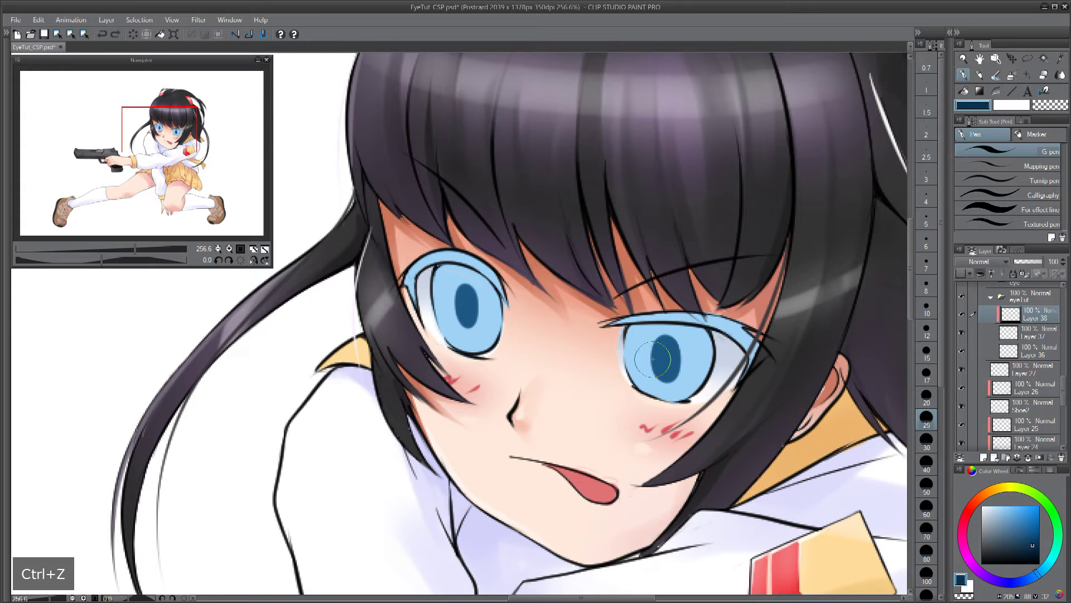
{"action": "left_click_drag", "start_coordinate": [663, 364], "coordinate": [650, 354]}
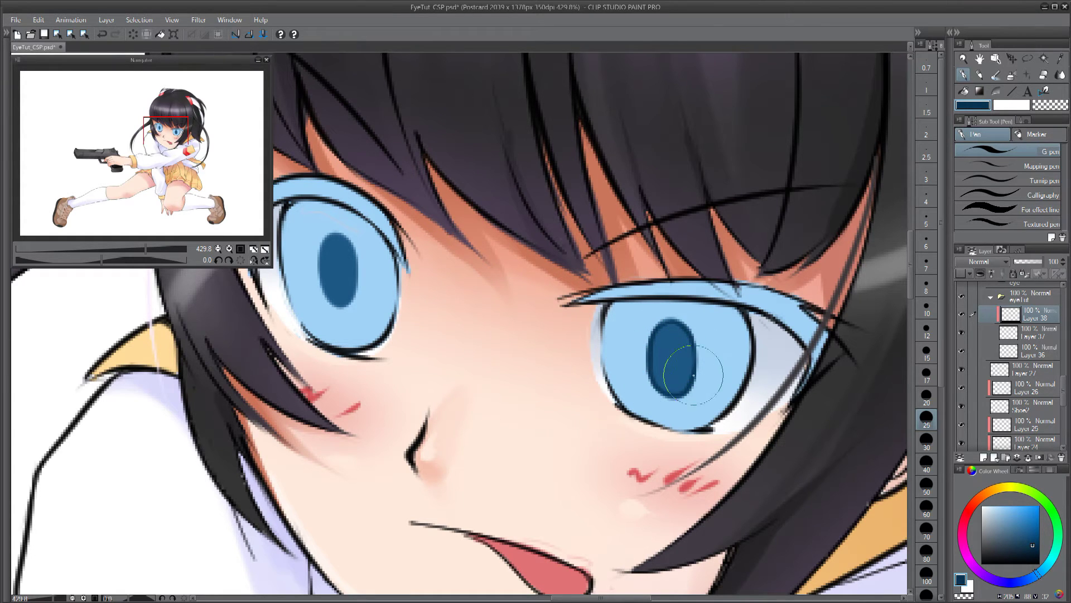
{"action": "key", "text": "ctrl+z"}
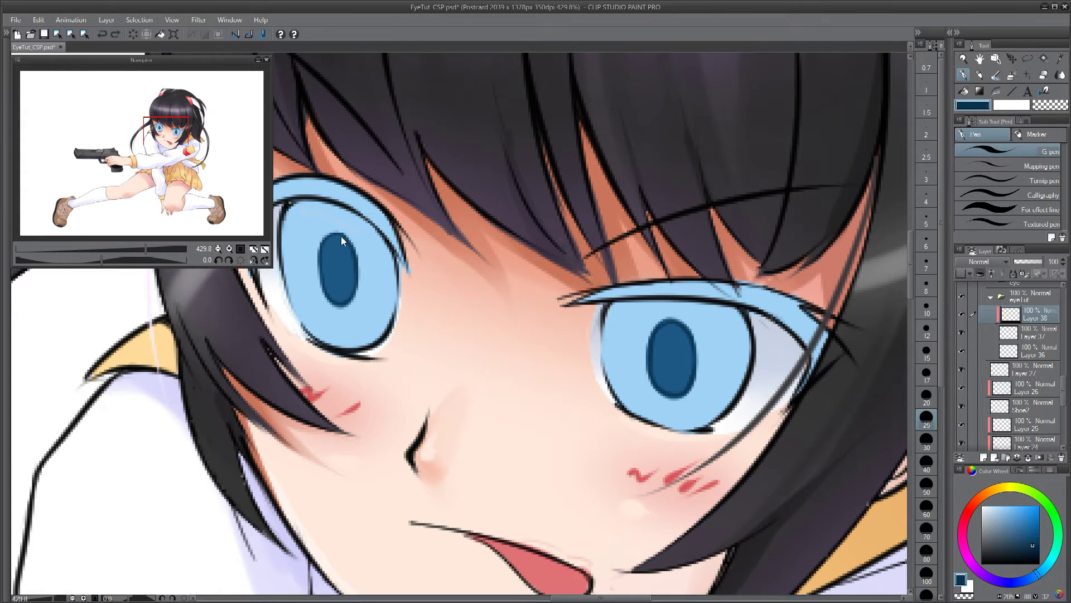
{"action": "key", "text": "ctrl+z"}
{"action": "key", "text": "space"}
{"action": "left_click", "coordinate": [509, 324], "text": "alt"}
{"action": "left_click", "coordinate": [509, 324], "text": "alt"}
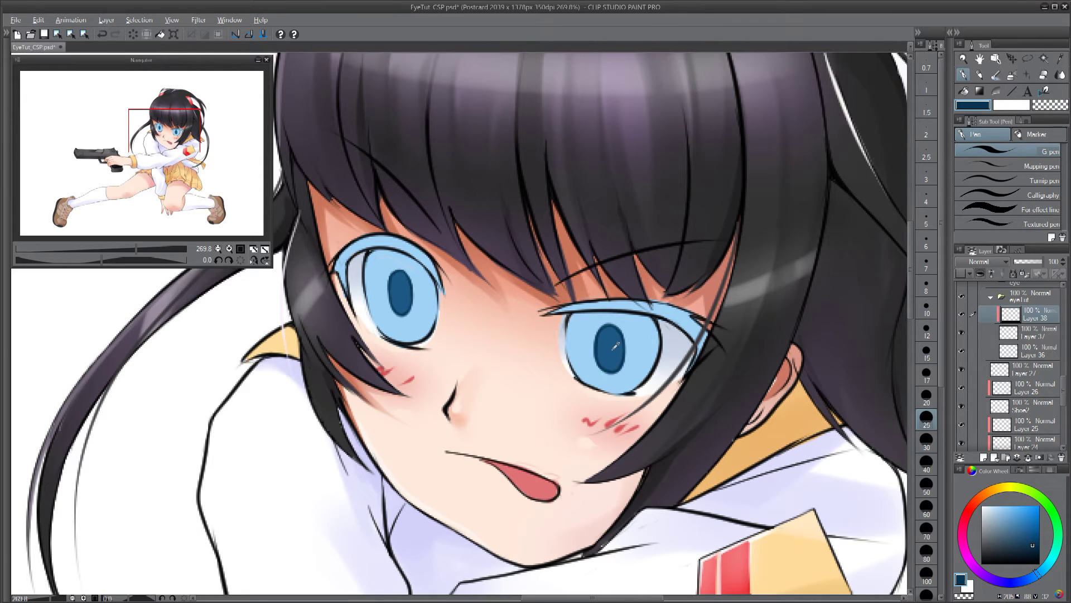
- On a new clipped layer, fill the right-hand eye's upper iris and lid line with the pupil's blue, leaving a light crescent below
{"action": "left_click", "coordinate": [617, 345], "text": "alt"}
{"action": "left_click", "coordinate": [985, 457]}
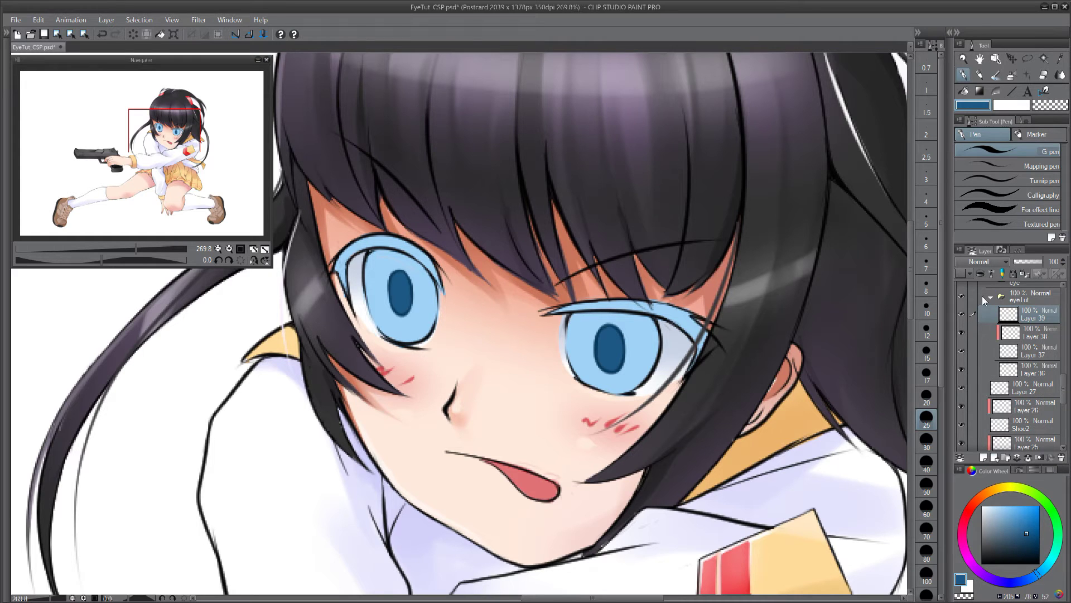
{"action": "left_click", "coordinate": [979, 275]}
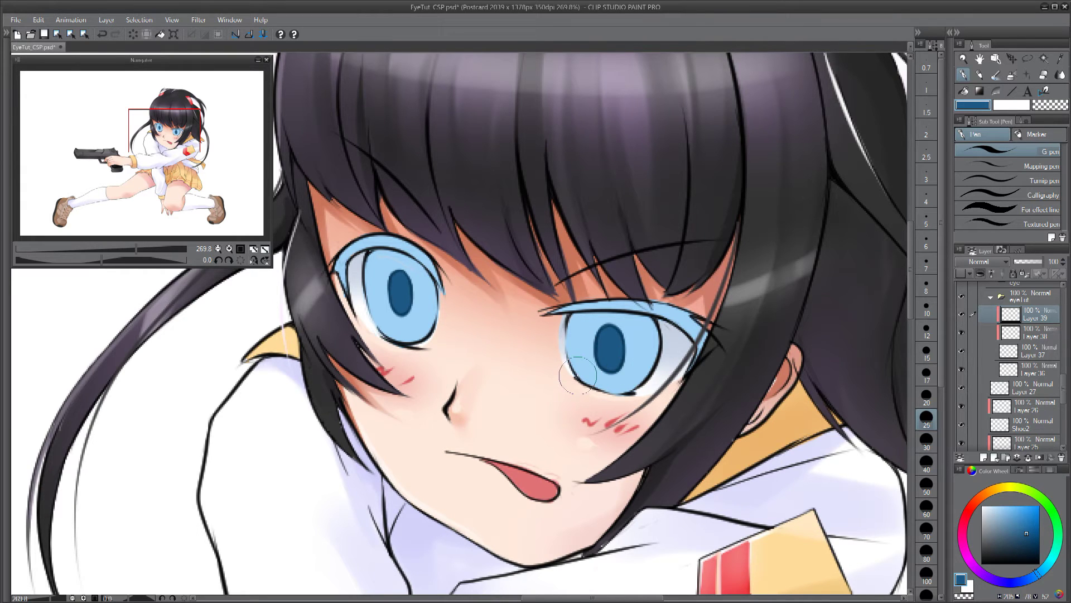
{"action": "mouse_move", "coordinate": [578, 378]}
{"action": "left_mouse_down"}
{"action": "mouse_move", "coordinate": [594, 357]}
{"action": "mouse_move", "coordinate": [627, 366]}
{"action": "mouse_move", "coordinate": [631, 386]}
{"action": "mouse_move", "coordinate": [600, 348]}
{"action": "mouse_move", "coordinate": [634, 391]}
{"action": "left_mouse_up"}
{"action": "key", "text": "ctrl+z"}
{"action": "key", "text": "ctrl+z"}
{"action": "key", "text": "g"}
{"action": "left_click", "coordinate": [651, 306]}
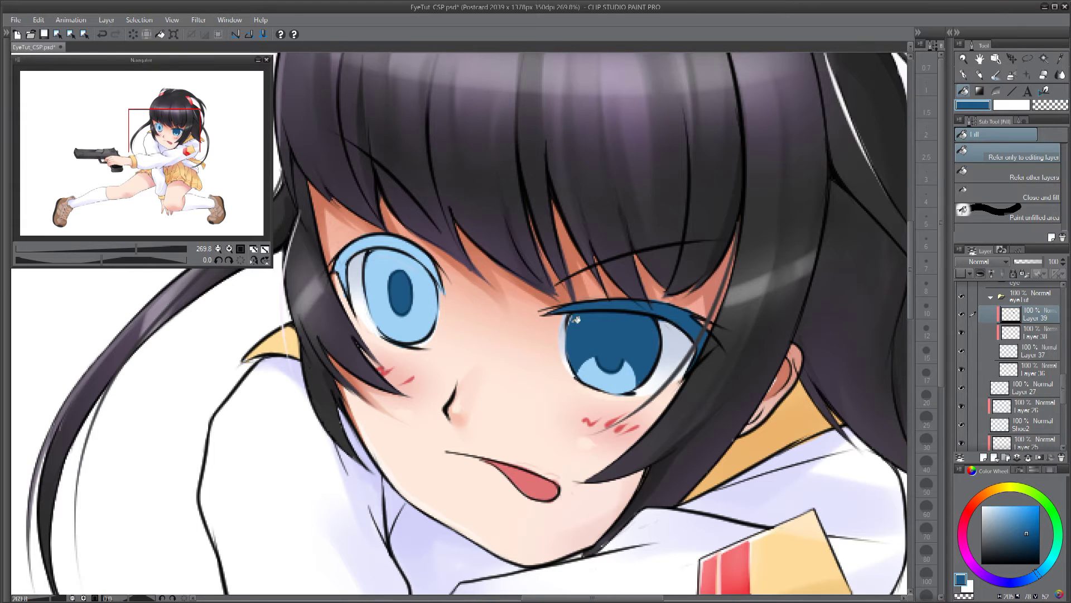
{"action": "key", "text": "p"}
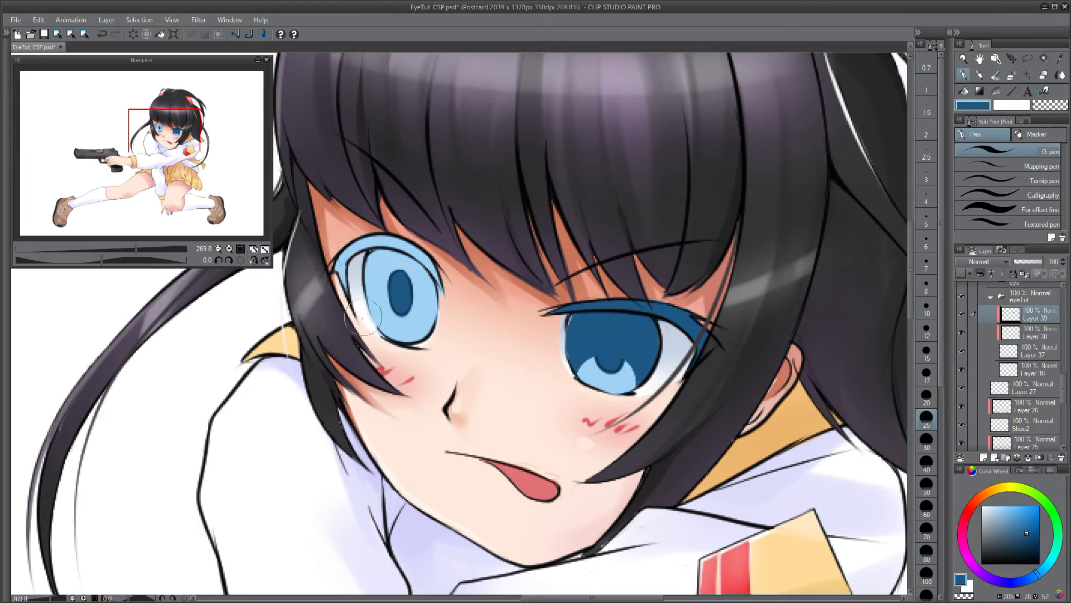
- Fill the left-hand eye's upper iris and lid line with the same dark blue, leaving a light crescent below
{"action": "key", "text": "ctrl+z"}
{"action": "mouse_move", "coordinate": [369, 296]}
{"action": "left_mouse_down"}
{"action": "mouse_move", "coordinate": [385, 312]}
{"action": "mouse_move", "coordinate": [370, 322]}
{"action": "mouse_move", "coordinate": [441, 329]}
{"action": "left_mouse_up"}
{"action": "key", "text": "ctrl+z"}
{"action": "key", "text": "ctrl+z"}
{"action": "left_click_drag", "start_coordinate": [357, 301], "coordinate": [391, 324]}
{"action": "key", "text": "g"}
{"action": "left_click", "coordinate": [428, 293]}
{"action": "key", "text": "p"}
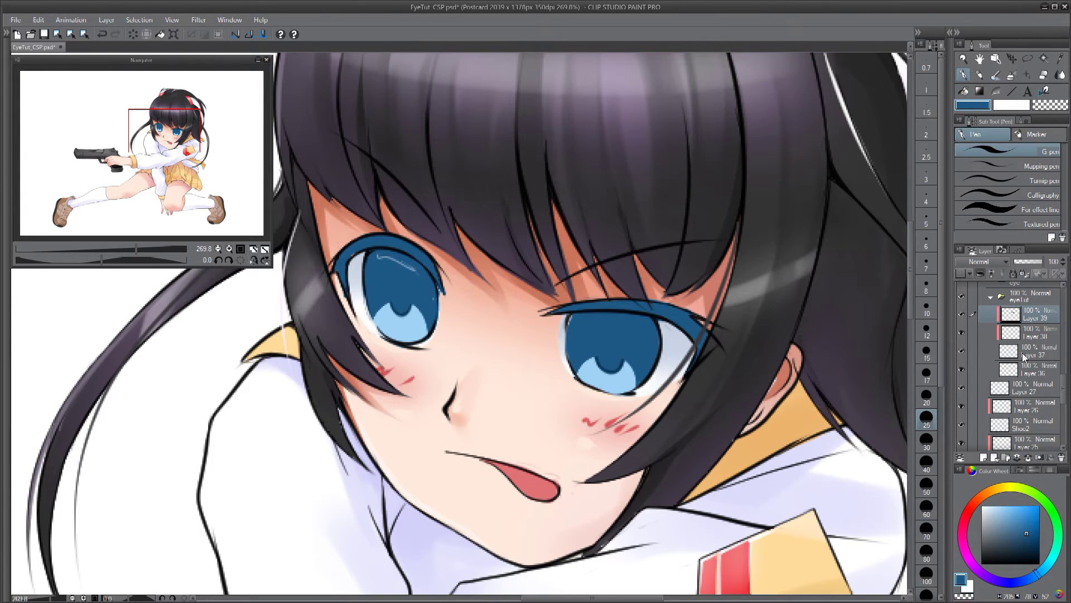
- Clean up the leftover light line at the top of the left-hand eye's dark blue iris shading
{"action": "left_click", "coordinate": [1030, 358]}
{"action": "left_click", "coordinate": [601, 369], "text": "alt"}
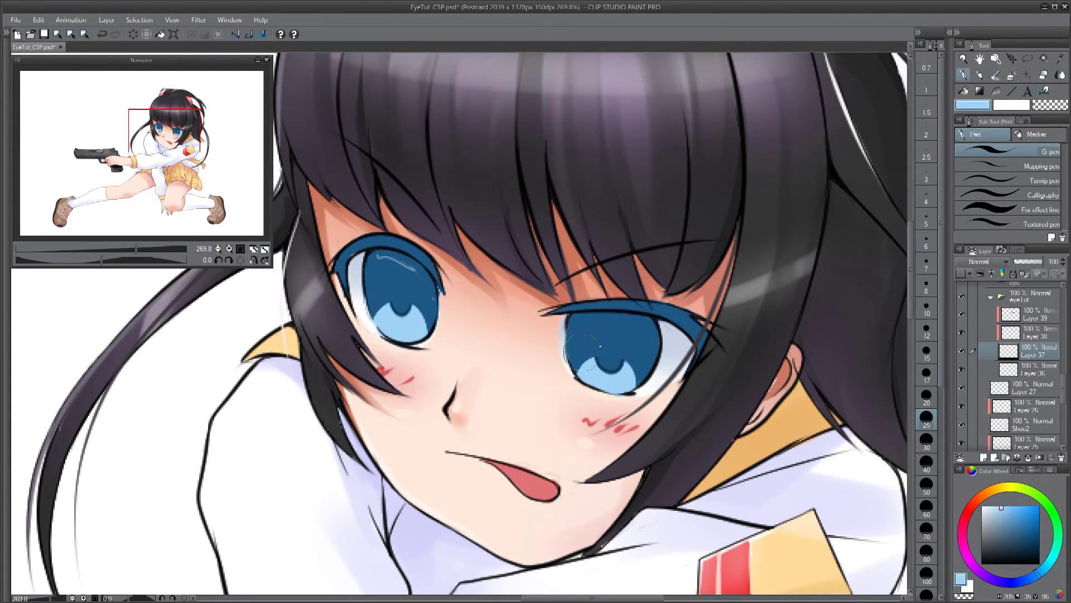
{"action": "key", "text": "ctrl+z"}
{"action": "key", "text": "c"}
{"action": "key", "text": "p"}
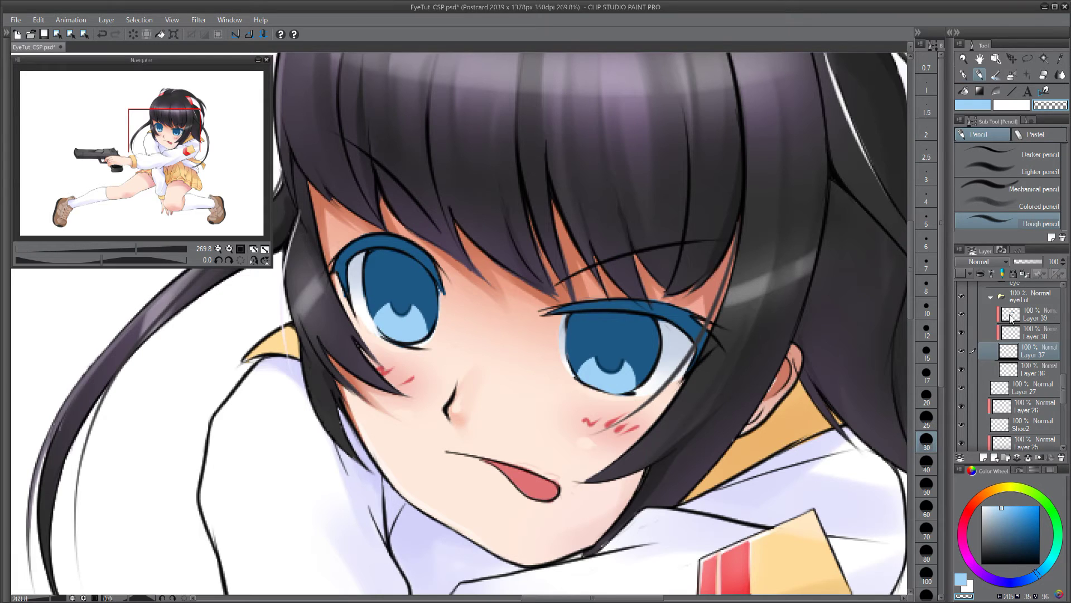
- Set the blending mode of the clipped upper iris shading layer, Layer 39, to Multiply
{"action": "left_click", "coordinate": [1032, 316]}
{"action": "left_click", "coordinate": [995, 263]}
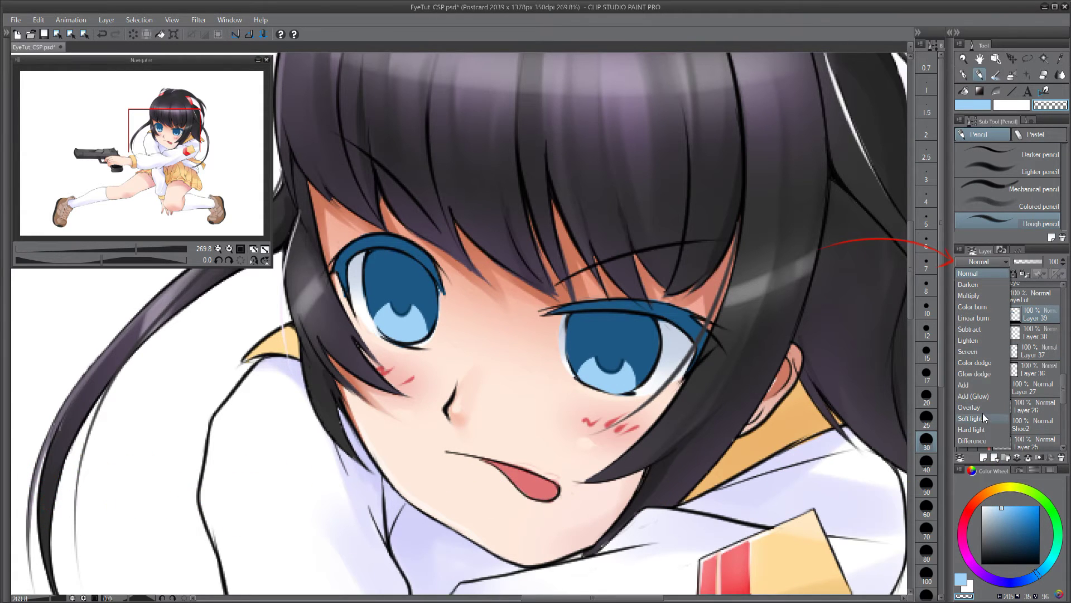
{"action": "left_click", "coordinate": [979, 296]}
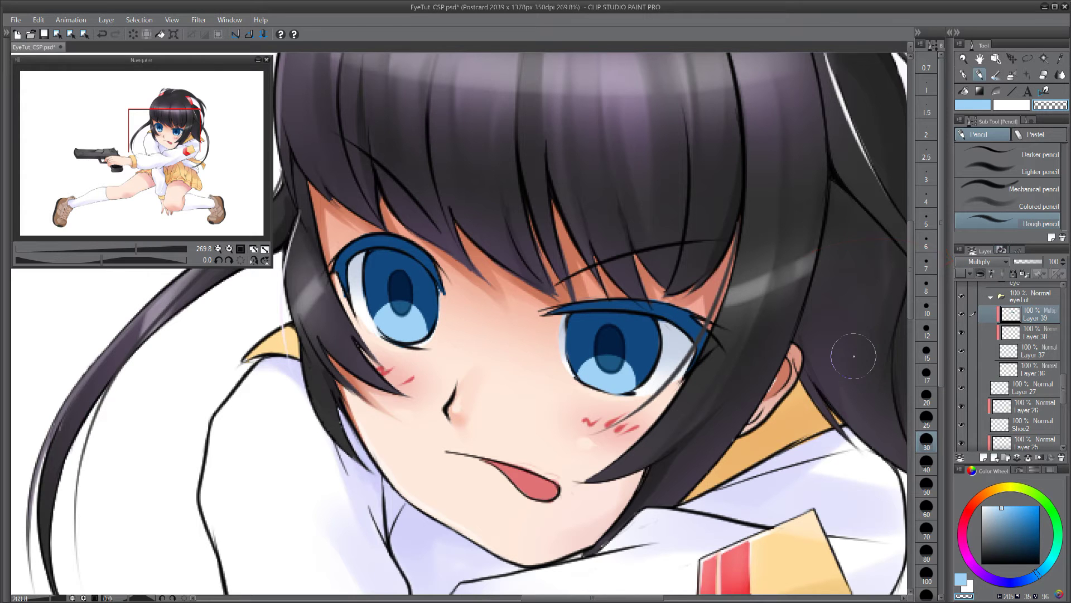
- Adjust the iris shading layer with Hue/Saturation/Luminosity, lowering the hue slightly and raising the brightness
{"action": "key", "text": "space"}
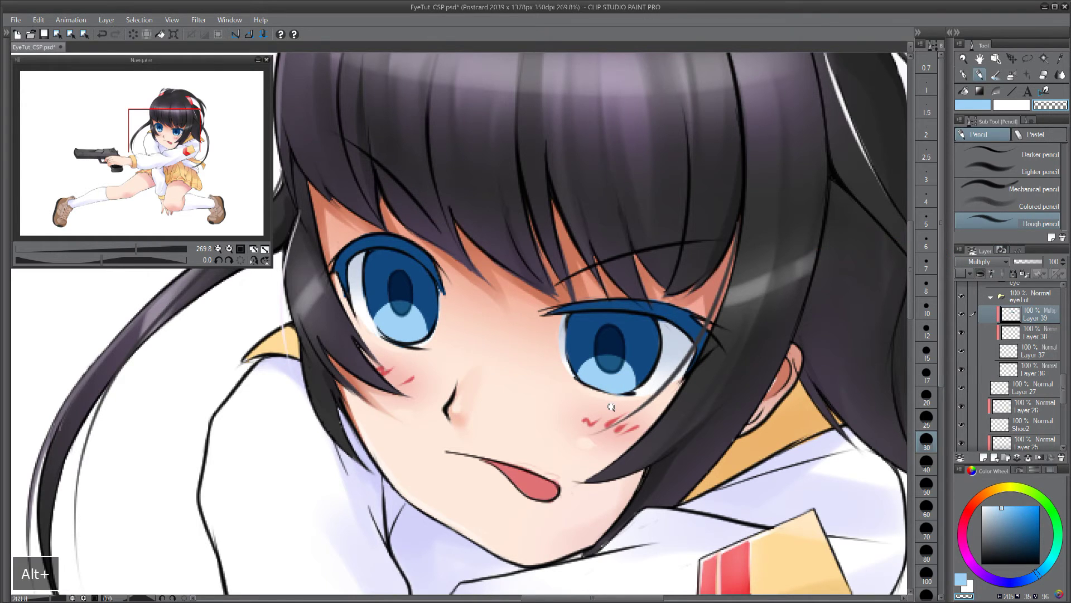
{"action": "left_click", "coordinate": [612, 392], "text": "alt"}
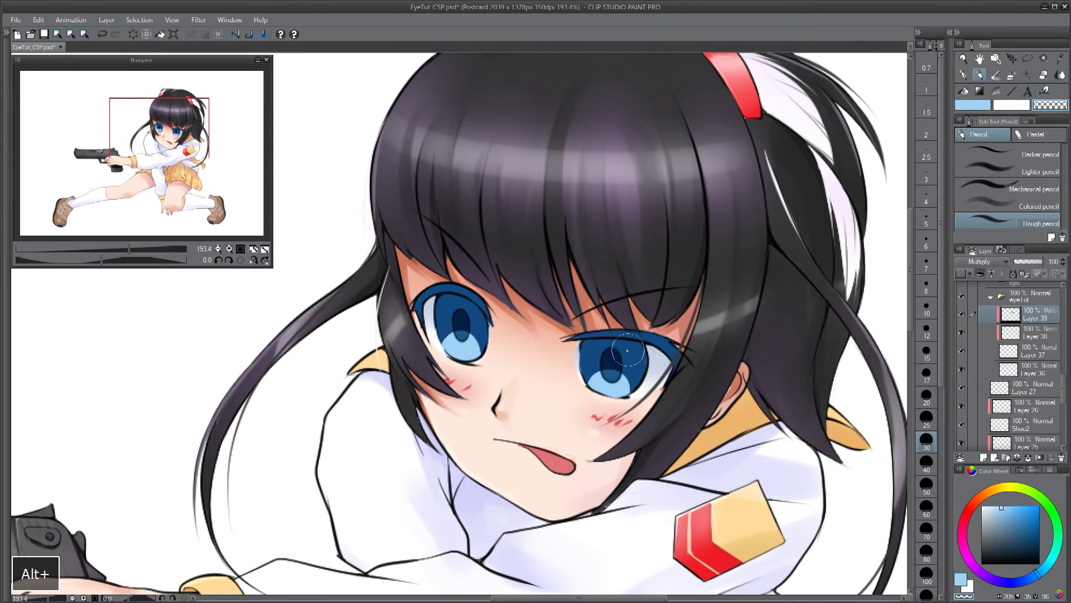
{"action": "key", "text": "ctrl+u"}
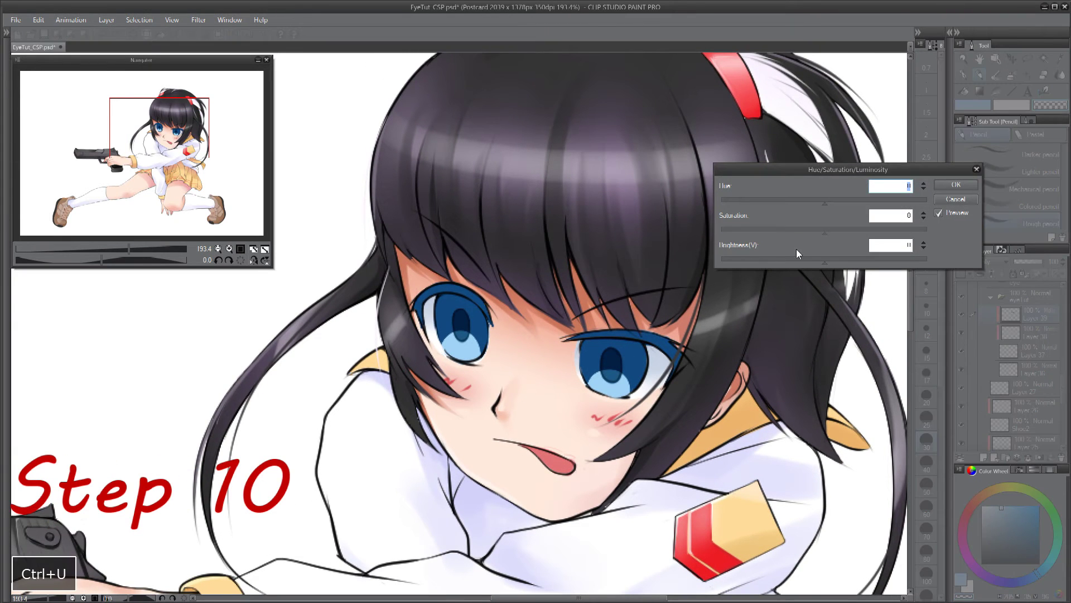
{"action": "left_click_drag", "start_coordinate": [825, 201], "coordinate": [818, 204]}
{"action": "left_click_drag", "start_coordinate": [824, 260], "coordinate": [832, 259]}
{"action": "left_click_drag", "start_coordinate": [818, 202], "coordinate": [819, 205]}
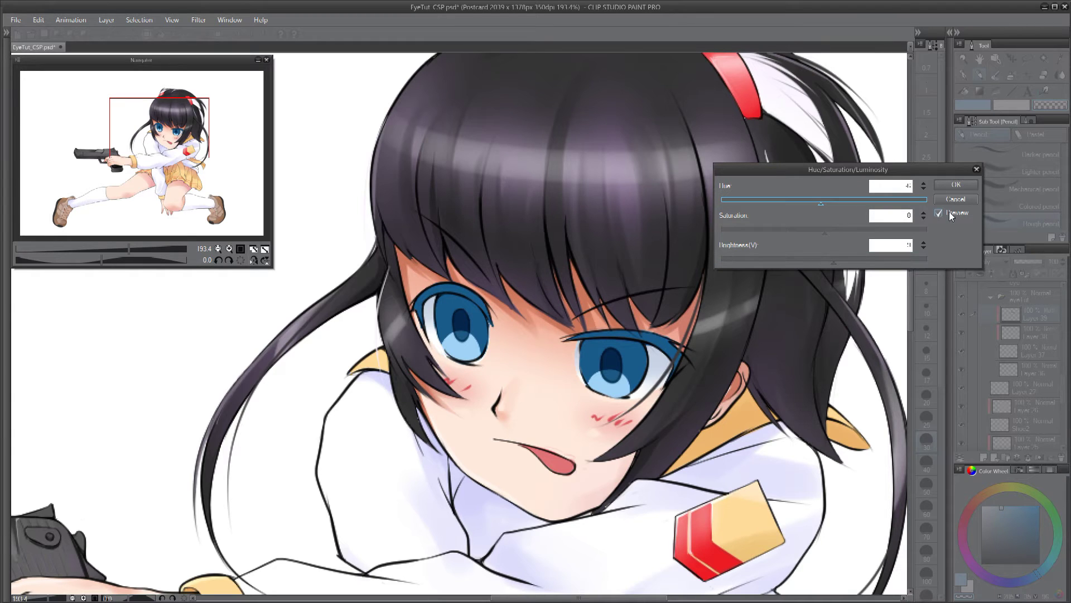
{"action": "left_click", "coordinate": [958, 184]}
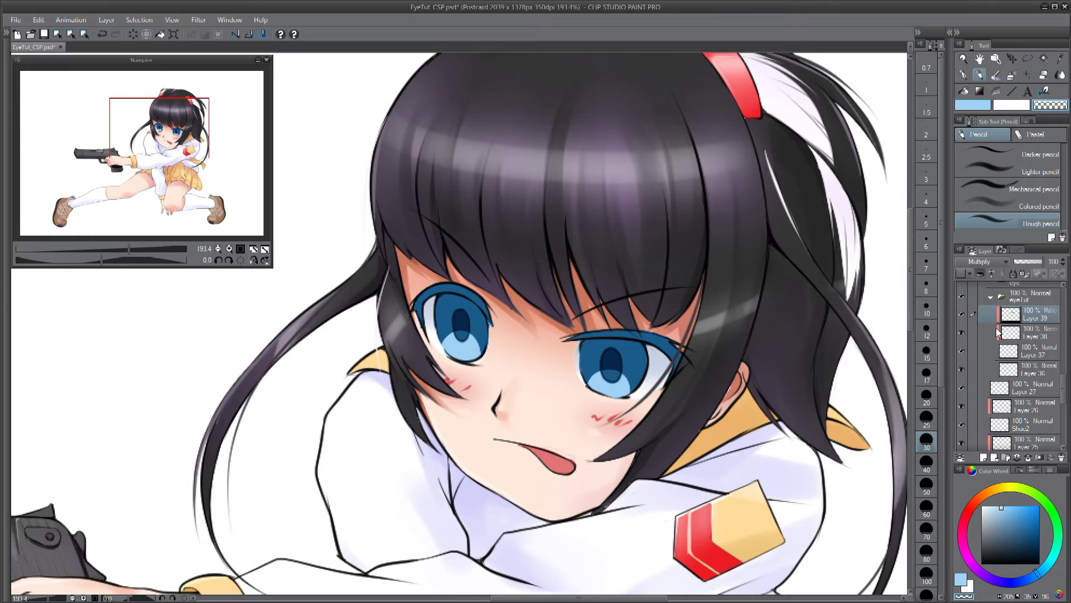
- Fade the lower part of the iris shading and the lid lines with the Soft eraser, reducing its size to 50
{"action": "left_click", "coordinate": [1043, 75]}
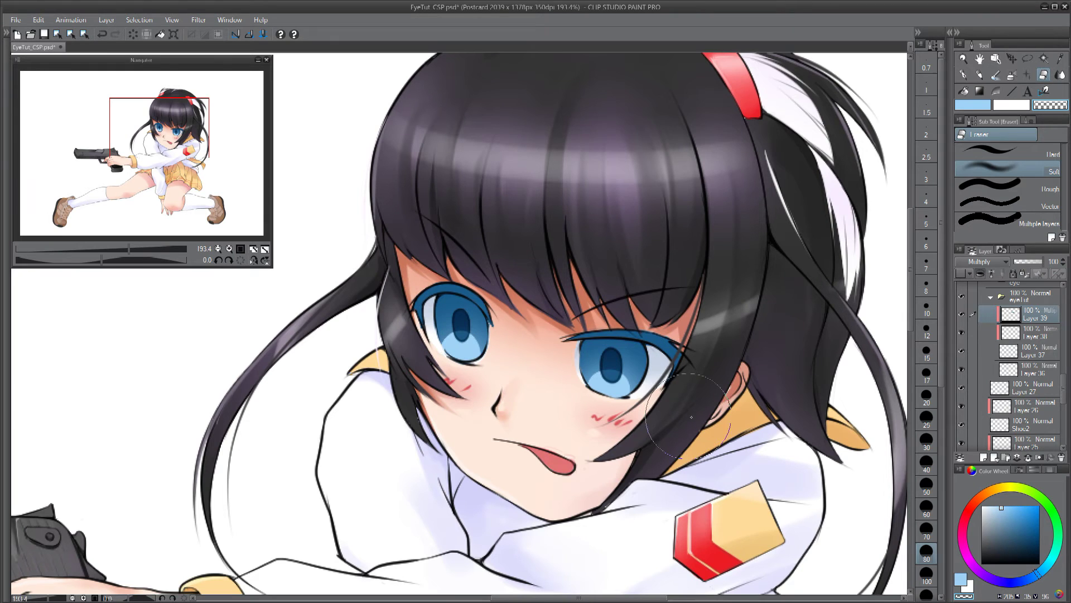
{"action": "left_click", "coordinate": [926, 485]}
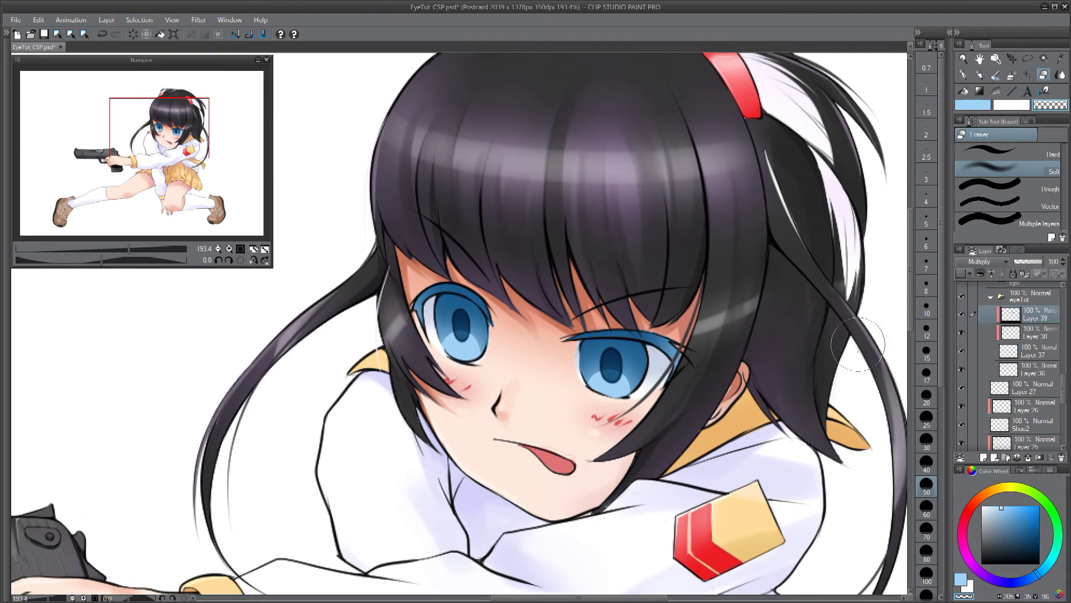
- On a new clipped layer, paint a pale mint green spot (hue 162, saturation 35) at the bottom of each iris with the G pen
{"action": "left_click", "coordinate": [986, 457]}
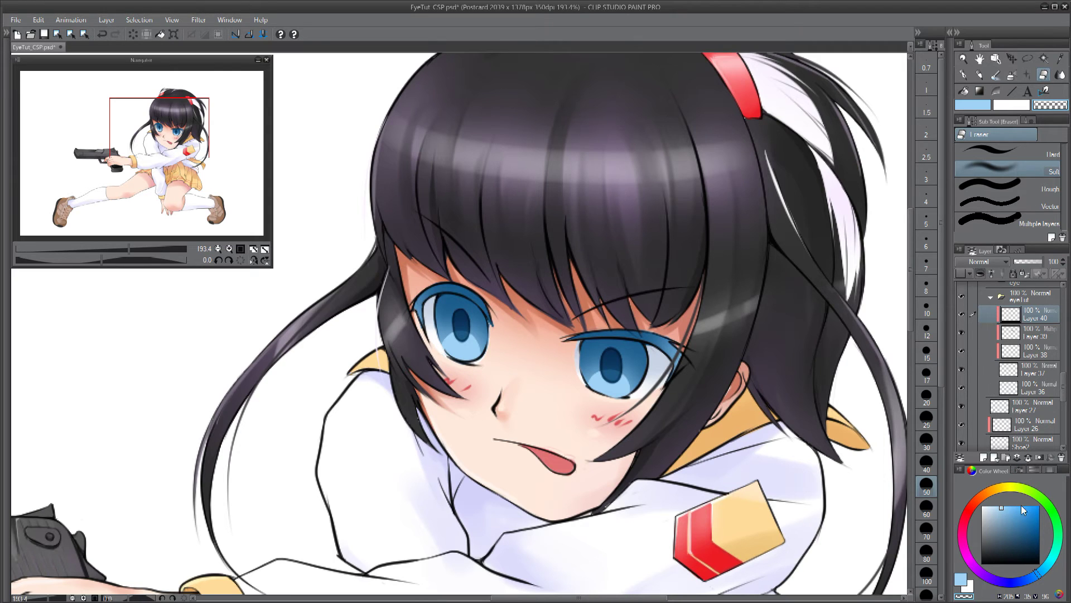
{"action": "left_click_drag", "start_coordinate": [1053, 551], "coordinate": [1057, 547]}
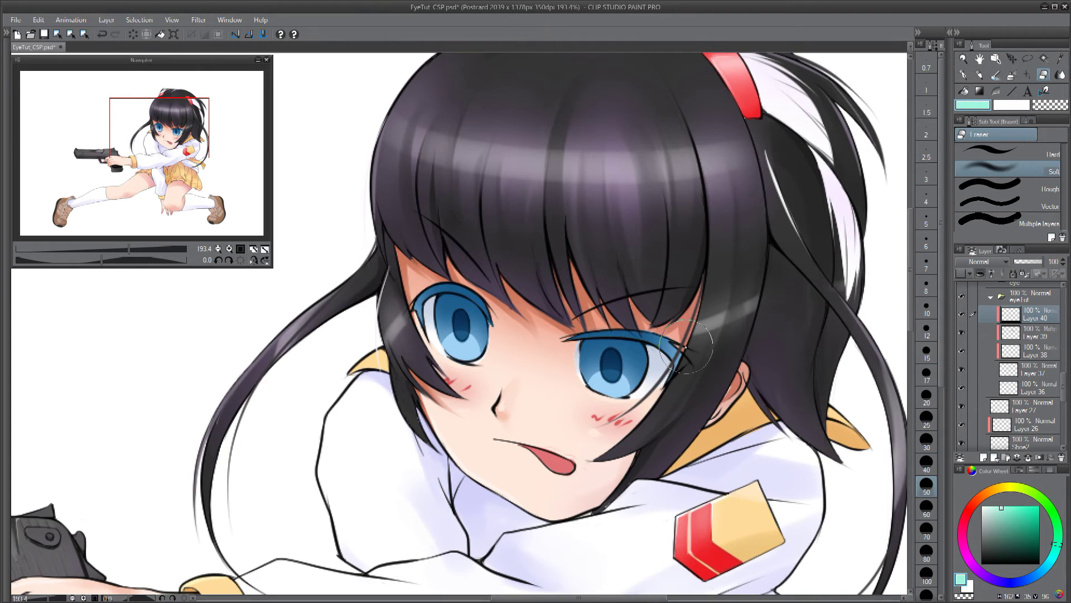
{"action": "key", "text": "p"}
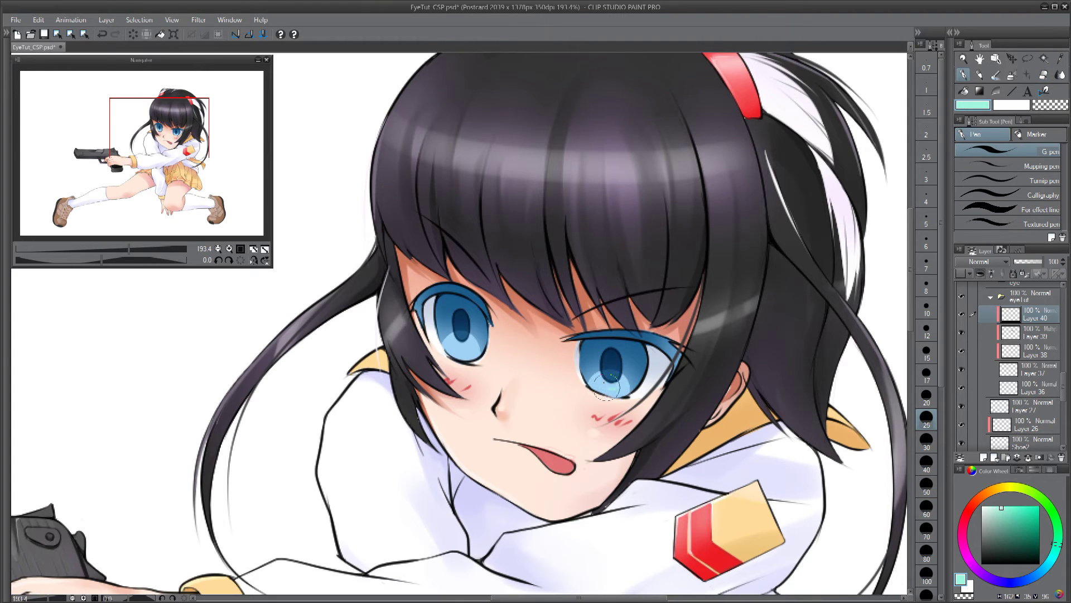
{"action": "key", "text": "ctrl+z"}
{"action": "key", "text": "ctrl+z"}
{"action": "key", "text": "ctrl+z"}
{"action": "left_click", "coordinate": [607, 384]}
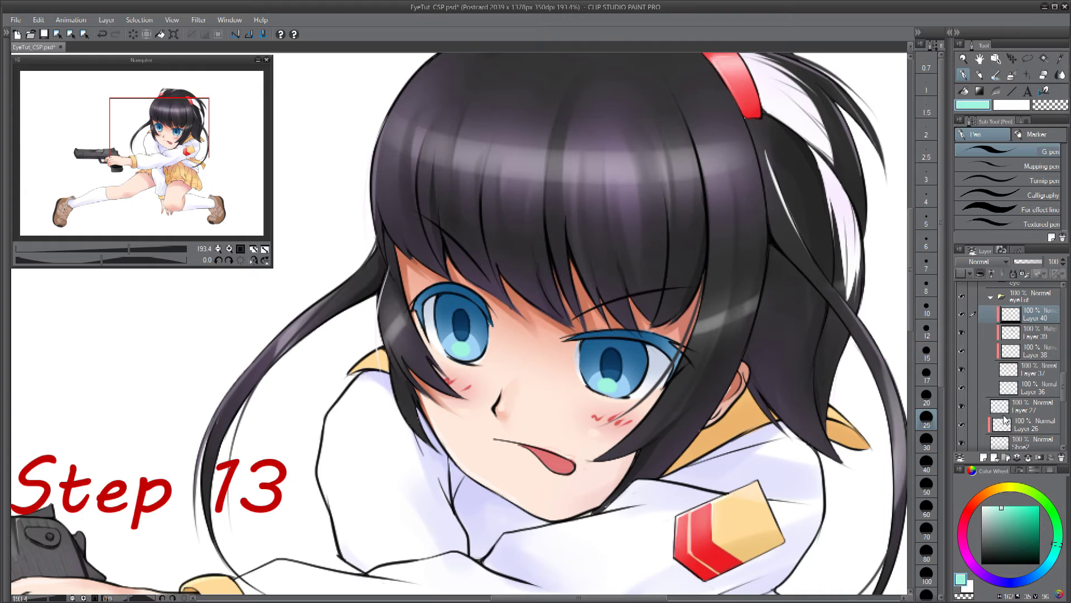
- On another clipped layer, softly airbrush mint green over both lower irises at size 60 and set the layer to Overlay
{"action": "left_click", "coordinate": [990, 454]}
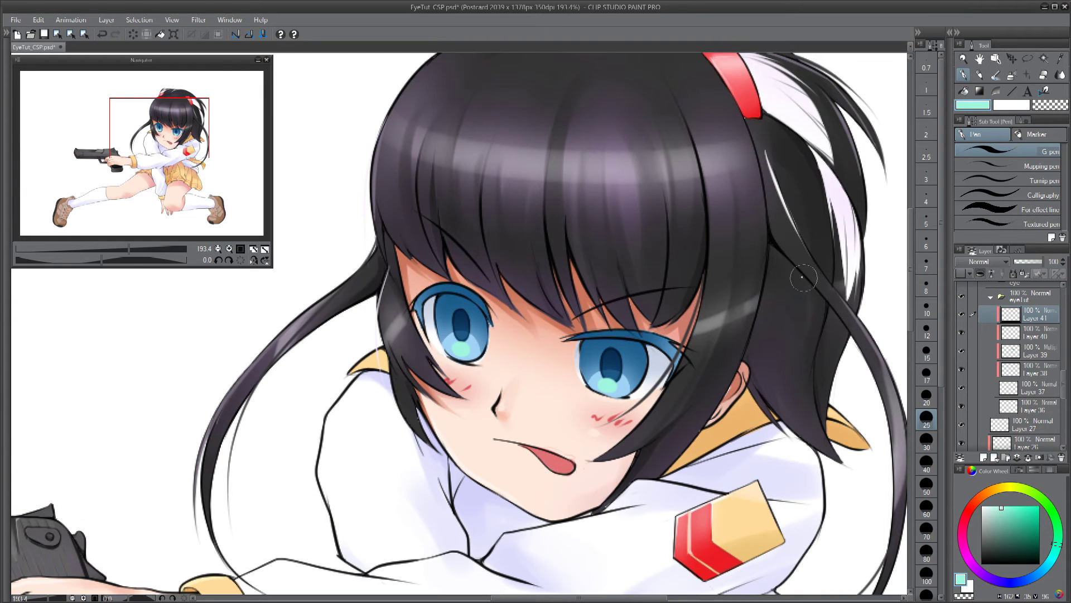
{"action": "key", "text": "b"}
{"action": "left_click", "coordinate": [1010, 76]}
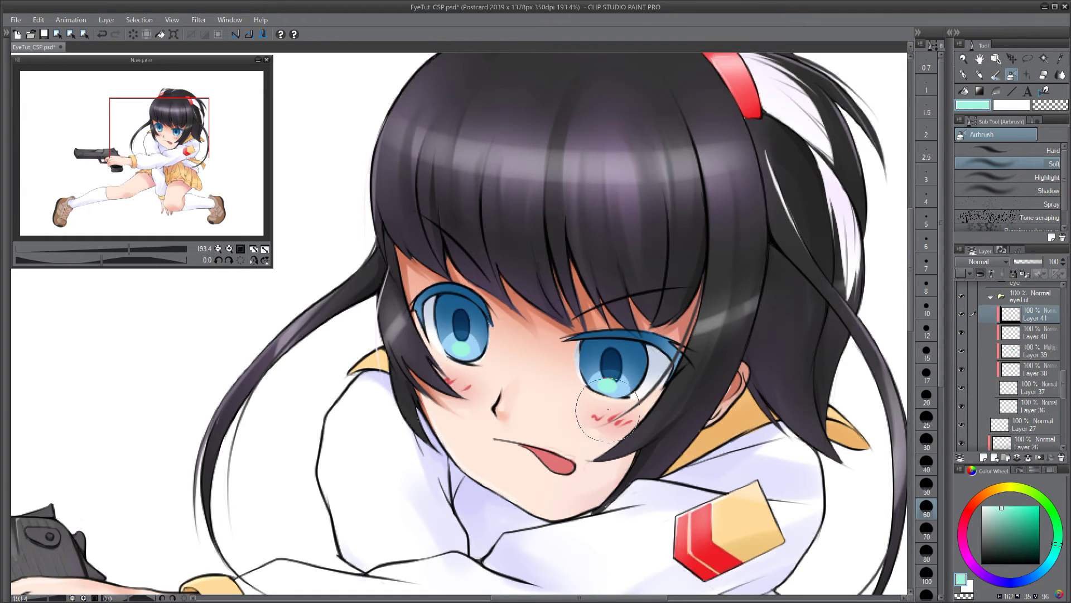
{"action": "mouse_move", "coordinate": [591, 397]}
{"action": "left_mouse_down"}
{"action": "mouse_move", "coordinate": [609, 381]}
{"action": "mouse_move", "coordinate": [620, 391]}
{"action": "mouse_move", "coordinate": [606, 380]}
{"action": "left_mouse_up"}
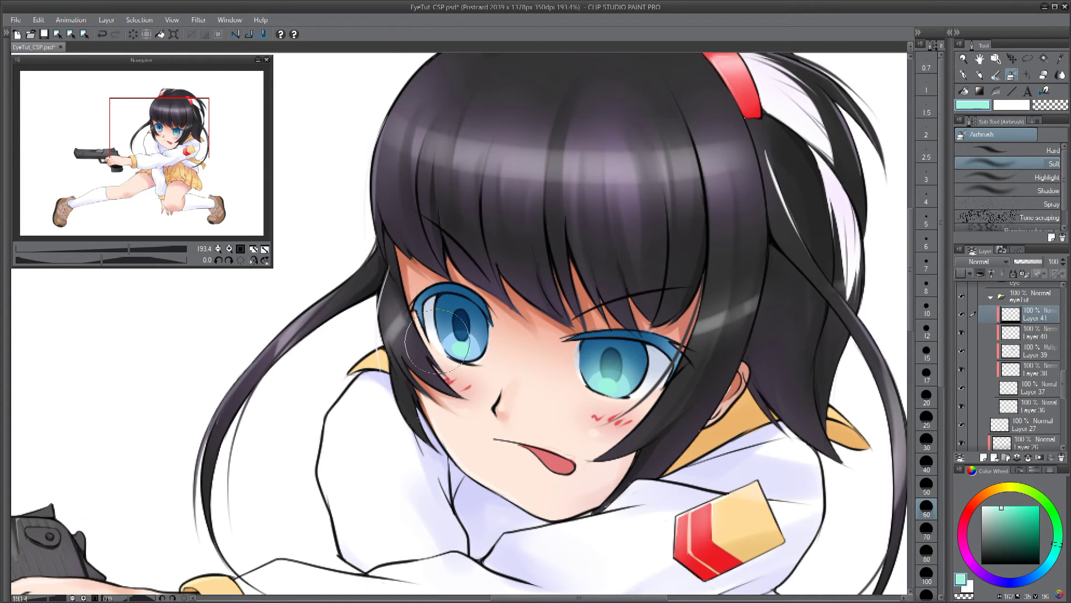
{"action": "left_click_drag", "start_coordinate": [446, 342], "coordinate": [453, 344]}
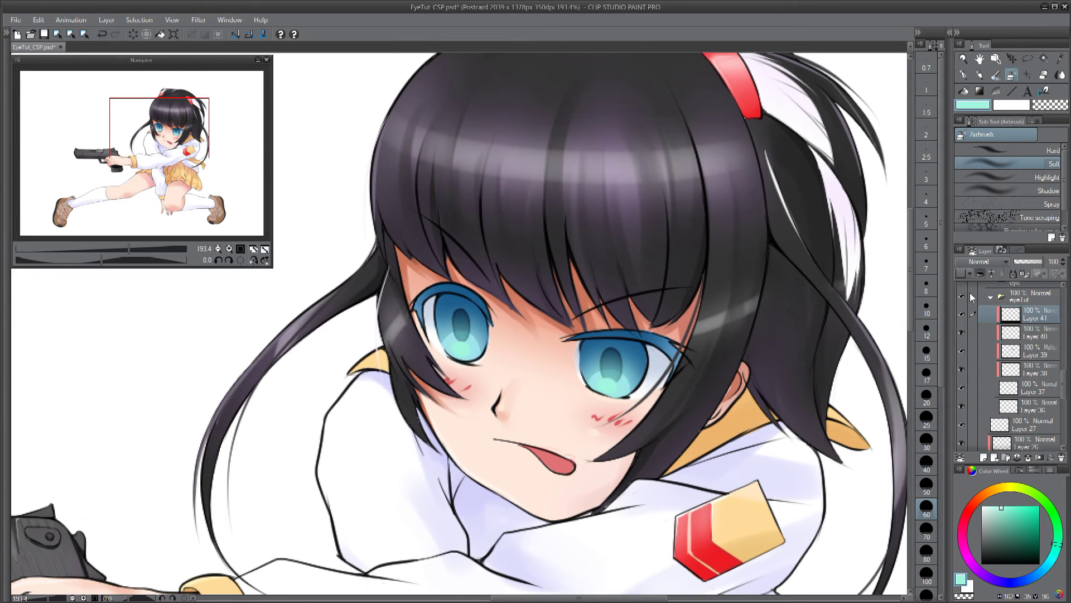
{"action": "left_click", "coordinate": [982, 265]}
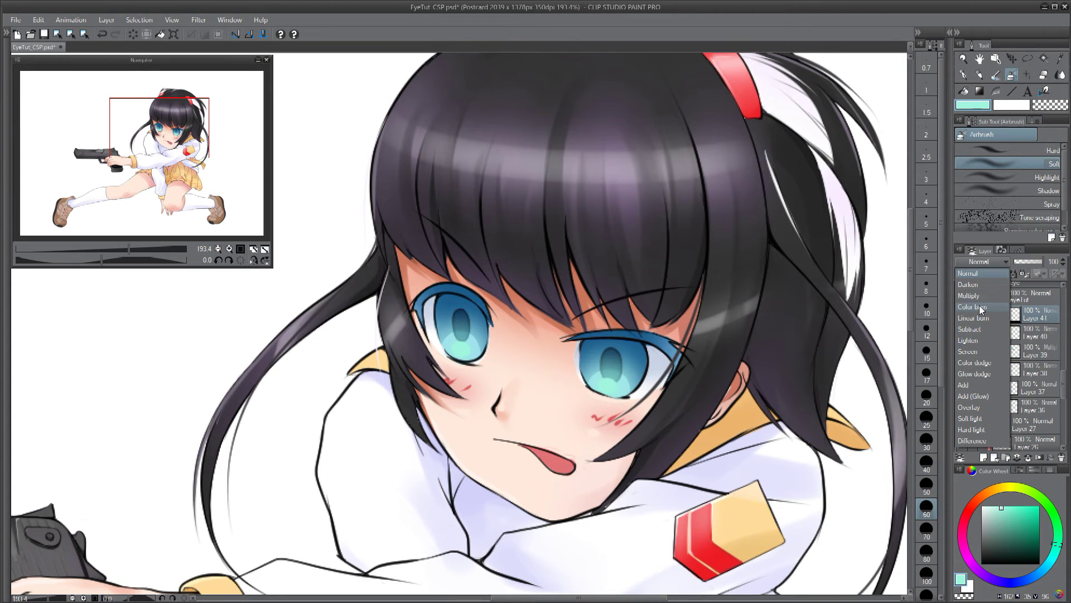
{"action": "left_click", "coordinate": [978, 410]}
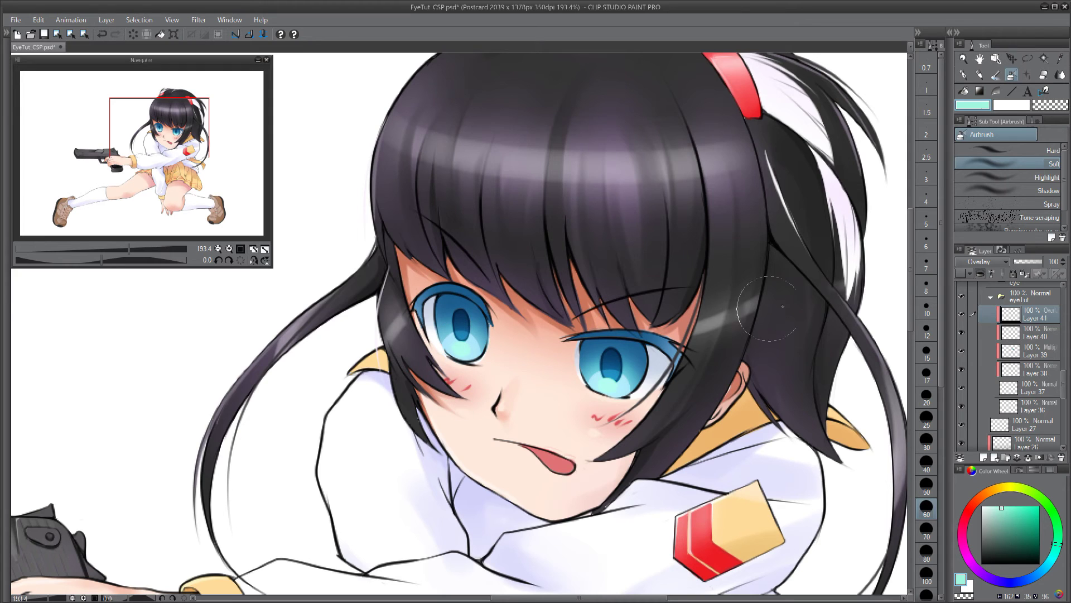
- Airbrush purple (hue 267) and a darker shade of it softly over the upper irises and lids of both eyes
{"action": "left_click", "coordinate": [615, 350], "text": "alt"}
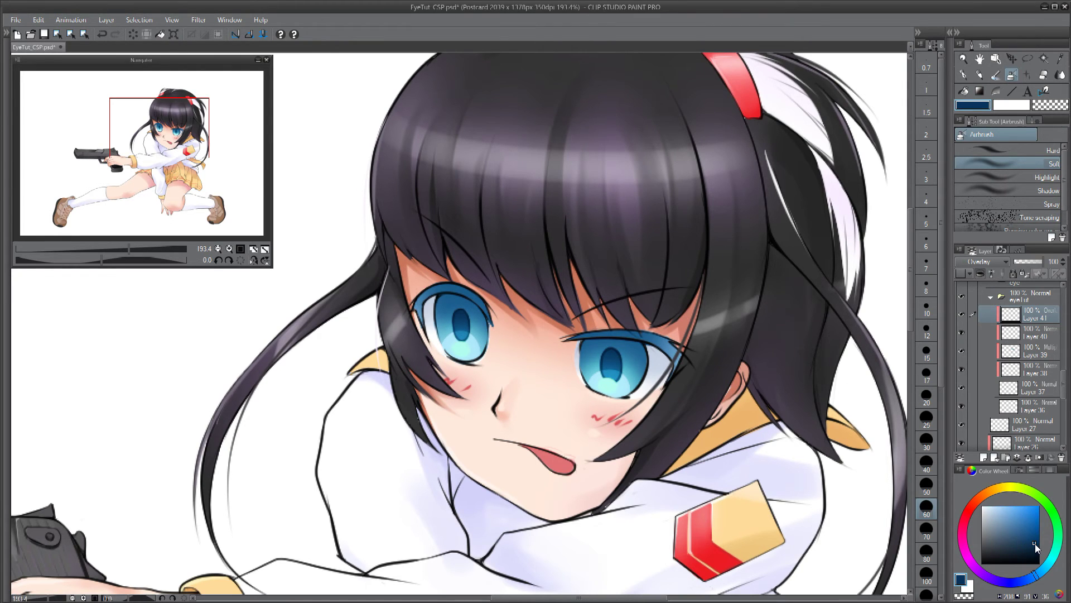
{"action": "left_click", "coordinate": [990, 580]}
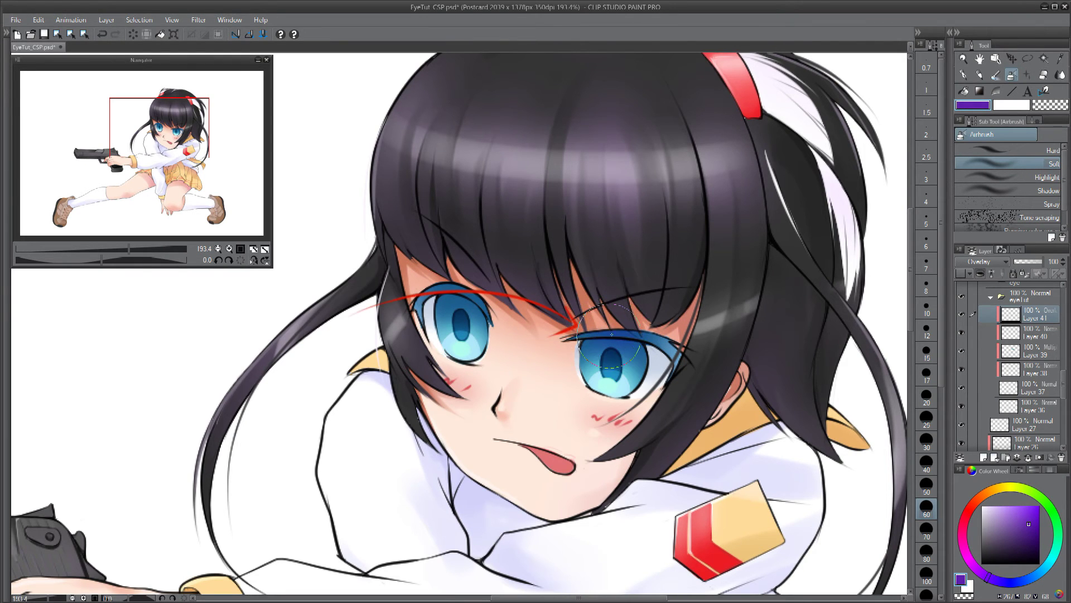
{"action": "mouse_move", "coordinate": [627, 340]}
{"action": "left_mouse_down"}
{"action": "mouse_move", "coordinate": [597, 344]}
{"action": "mouse_move", "coordinate": [596, 333]}
{"action": "mouse_move", "coordinate": [634, 346]}
{"action": "left_mouse_up"}
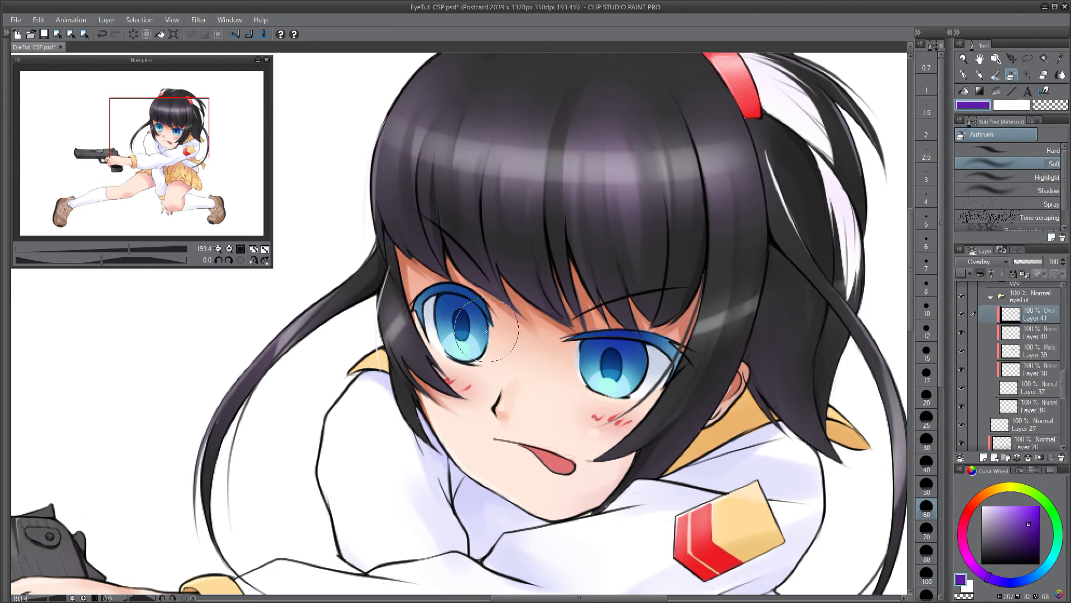
{"action": "left_click_drag", "start_coordinate": [1028, 540], "coordinate": [1036, 539]}
{"action": "mouse_move", "coordinate": [681, 341]}
{"action": "left_mouse_down"}
{"action": "mouse_move", "coordinate": [591, 346]}
{"action": "mouse_move", "coordinate": [622, 340]}
{"action": "left_mouse_up"}
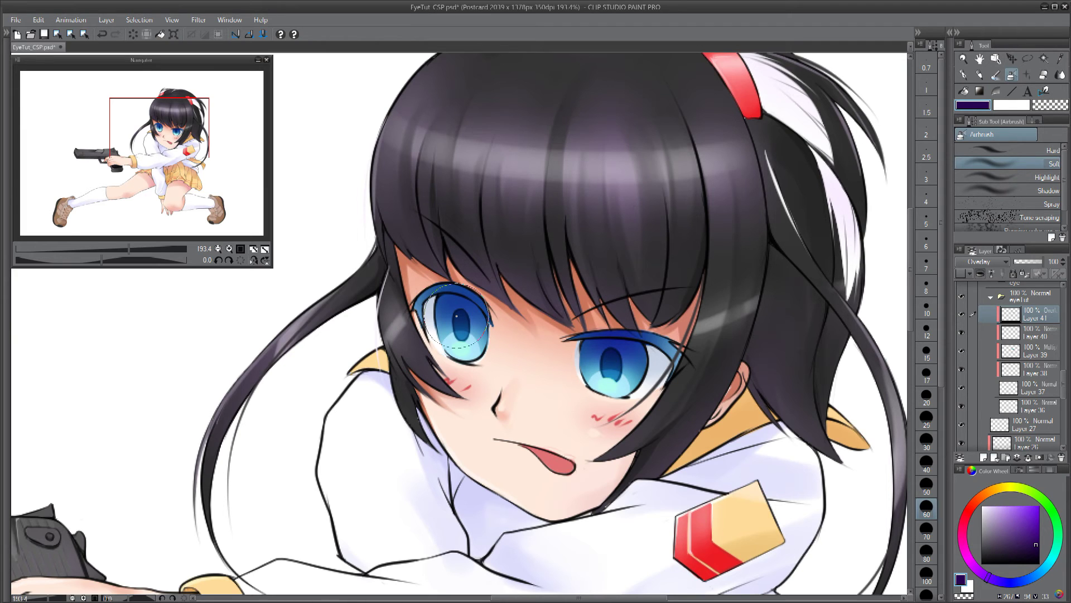
- Add a new clipped layer above the Overlay layer and switch the colour set to VividTone
{"action": "left_click", "coordinate": [984, 458]}
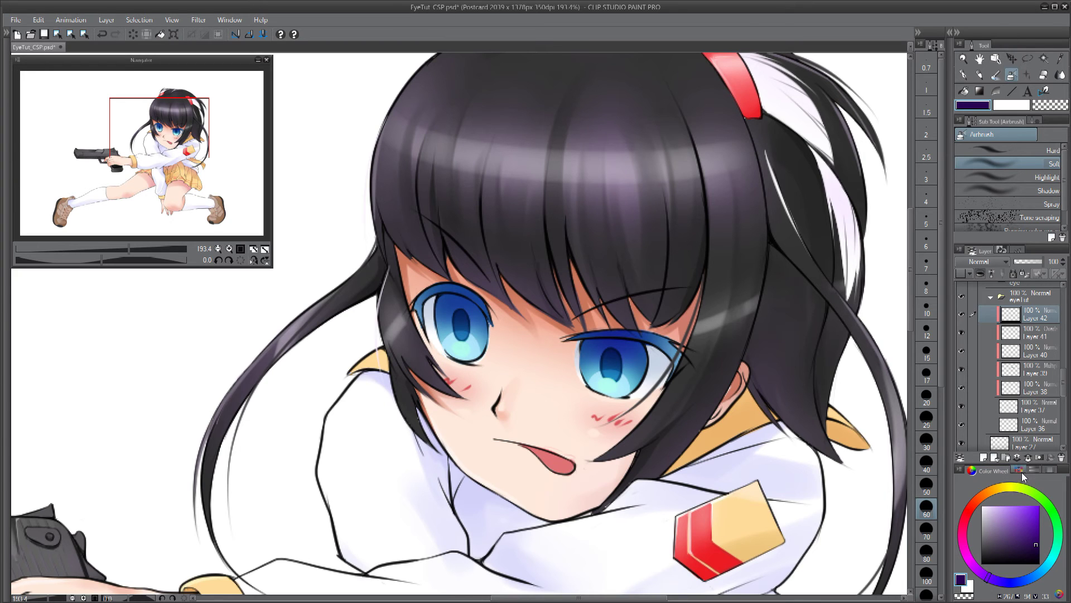
{"action": "left_click", "coordinate": [1020, 468]}
{"action": "left_click", "coordinate": [1016, 480]}
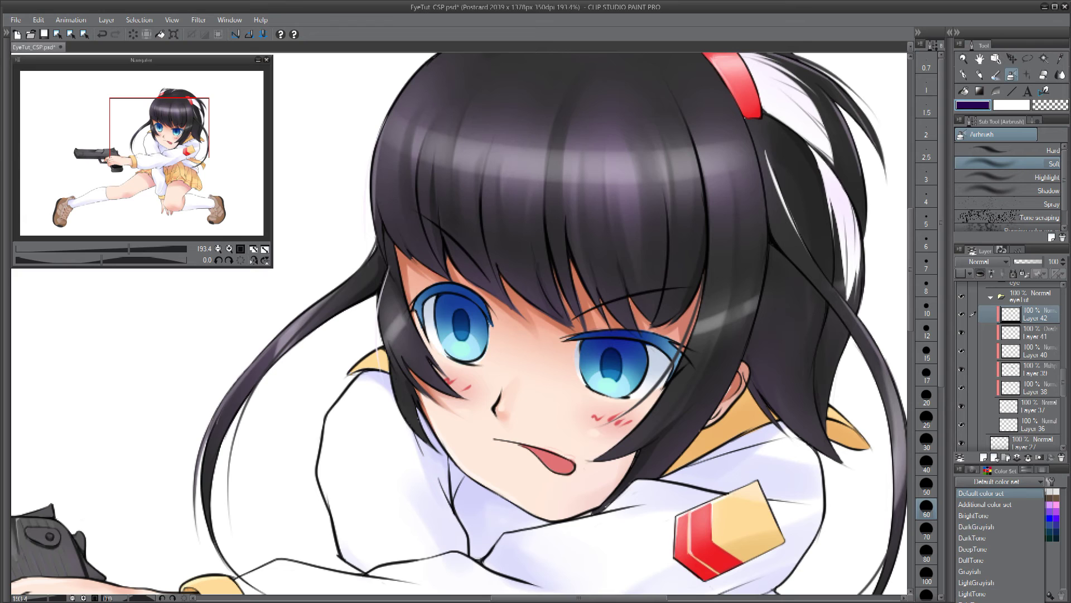
{"action": "key", "text": "End"}
{"action": "key", "text": "Return"}
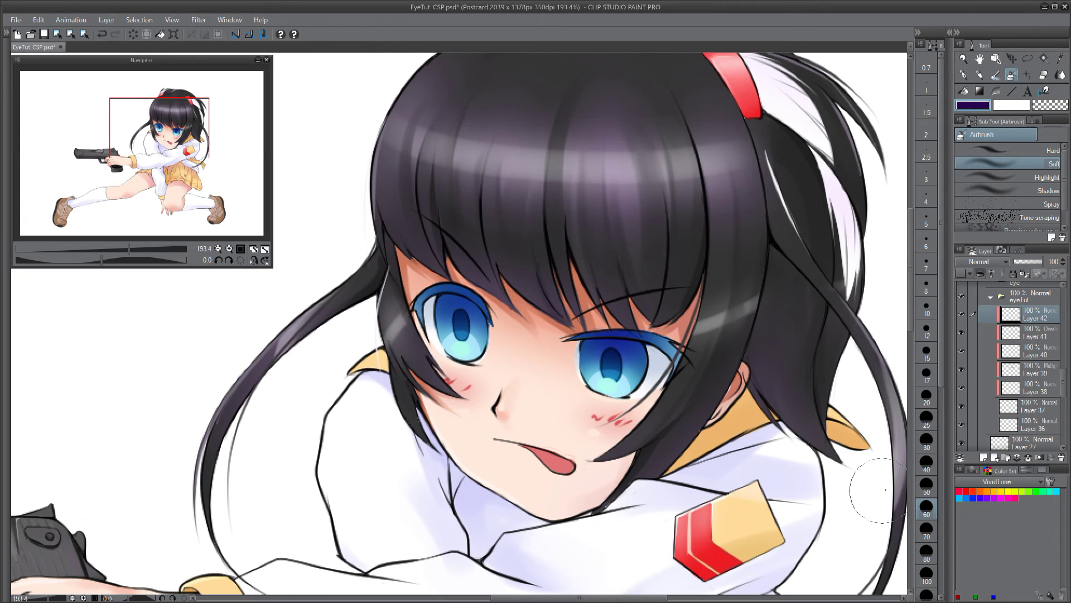
- Paint a magenta reflection spot beside the top of each pupil with the Opaque watercolor brush at size 10
{"action": "left_click", "coordinate": [1001, 497]}
{"action": "key", "text": "b"}
{"action": "key", "text": "b"}
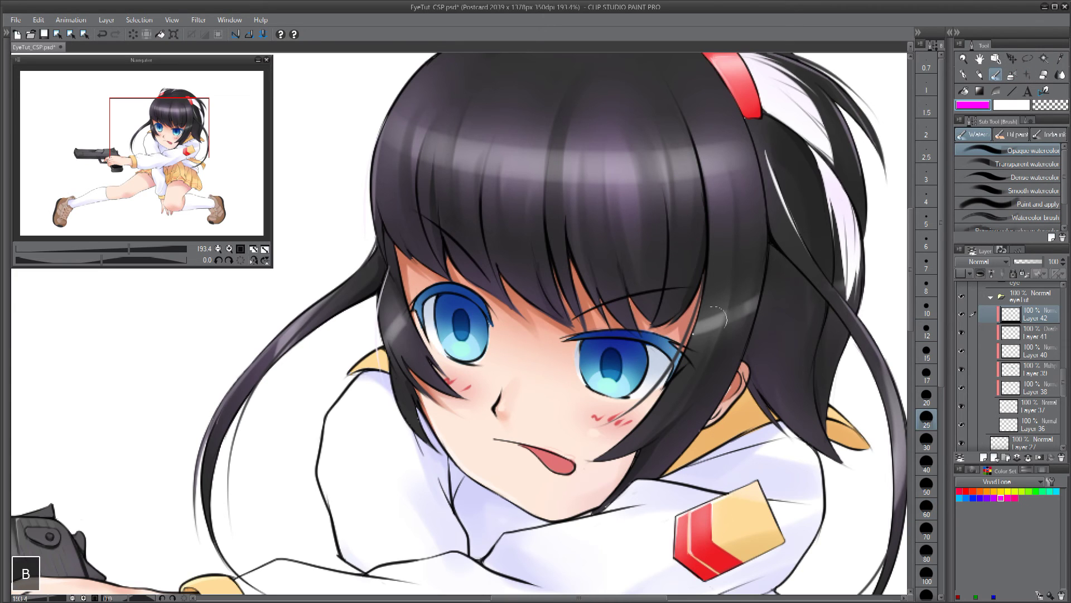
{"action": "left_click", "coordinate": [926, 307]}
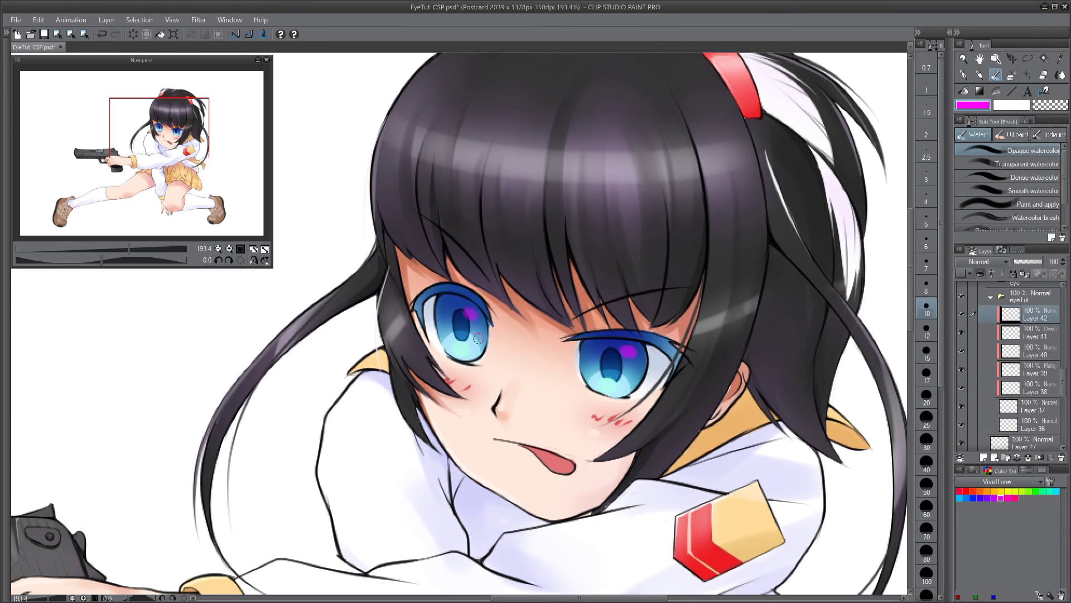
- Add a small magenta dot below the reflection spot in each eye with the G pen
{"action": "key", "text": "p"}
{"action": "left_click", "coordinate": [553, 349], "text": "alt"}
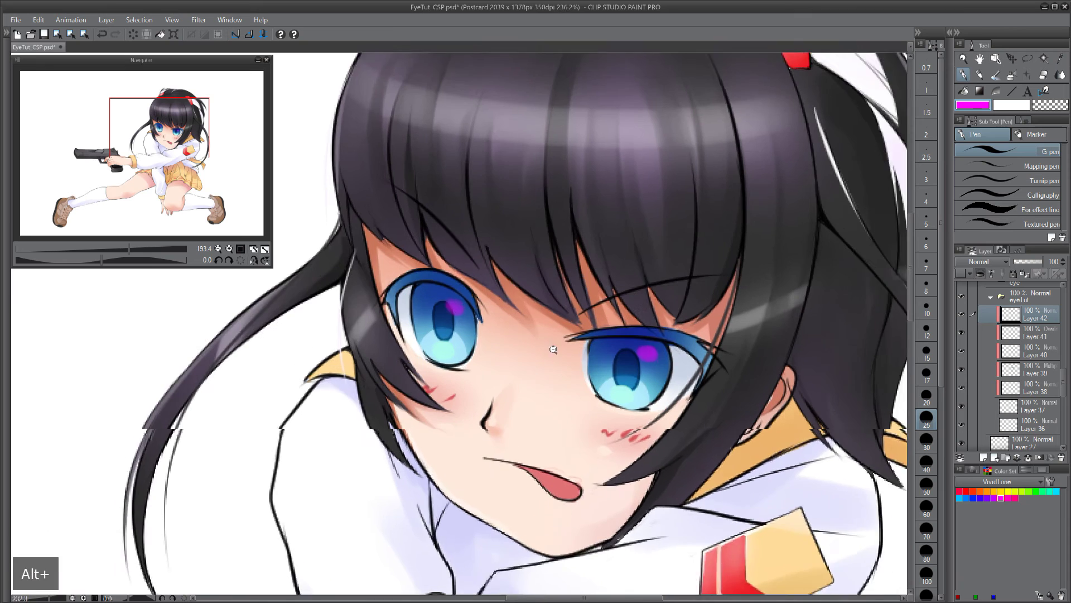
{"action": "left_click", "coordinate": [553, 349], "text": "alt"}
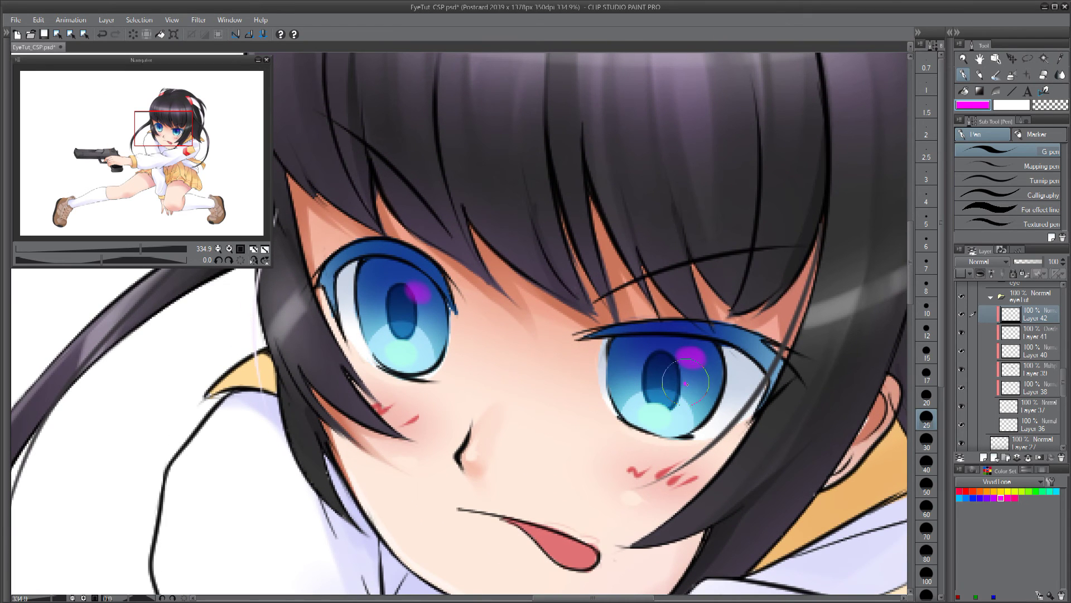
{"action": "left_click", "coordinate": [422, 317]}
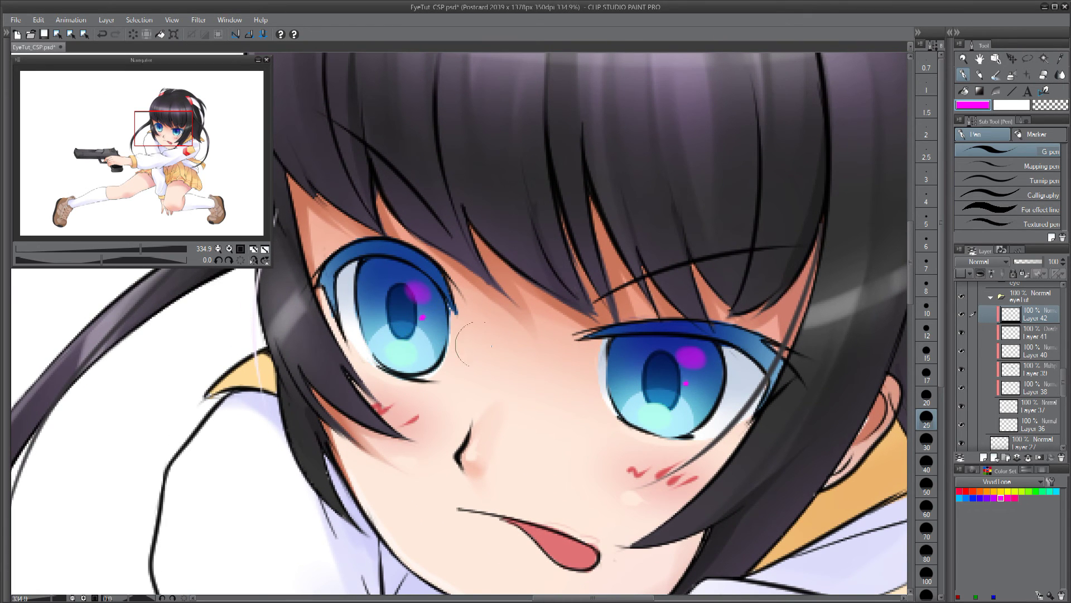
- Add a small yellow dot at the outer-left edge of the pupil in each eye with the G pen
{"action": "left_click", "coordinate": [1009, 491]}
{"action": "key", "text": "ctrl+z"}
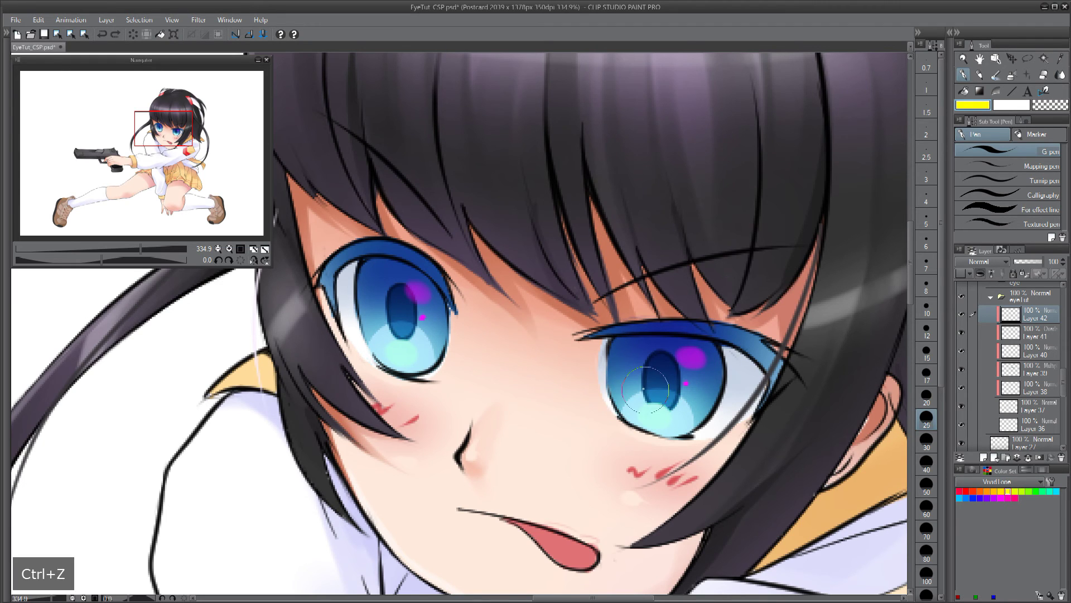
{"action": "key", "text": "ctrl+z"}
{"action": "left_click", "coordinate": [647, 388]}
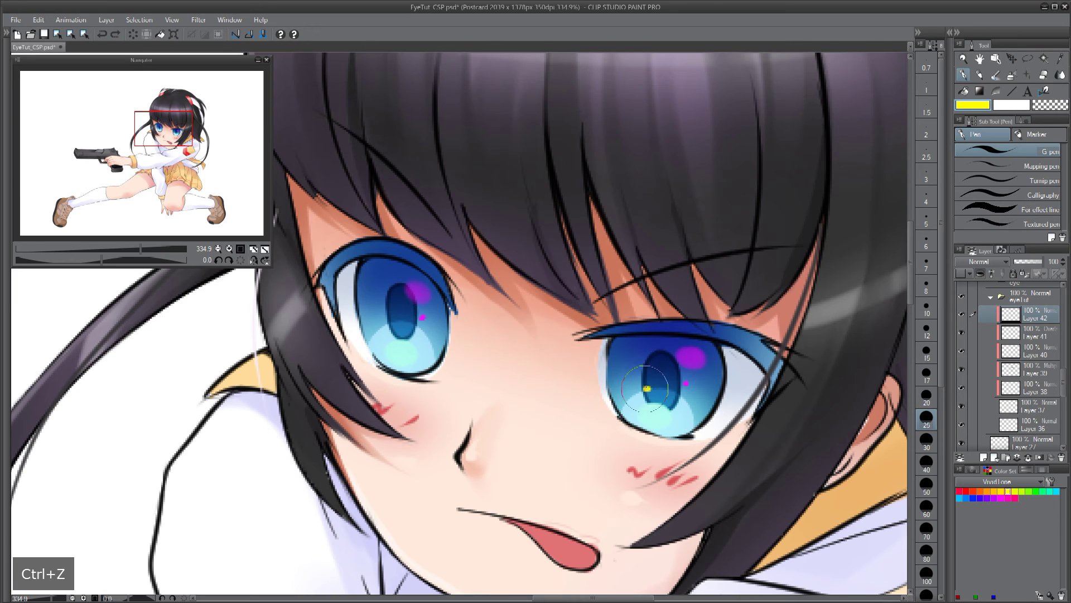
{"action": "left_click", "coordinate": [391, 317]}
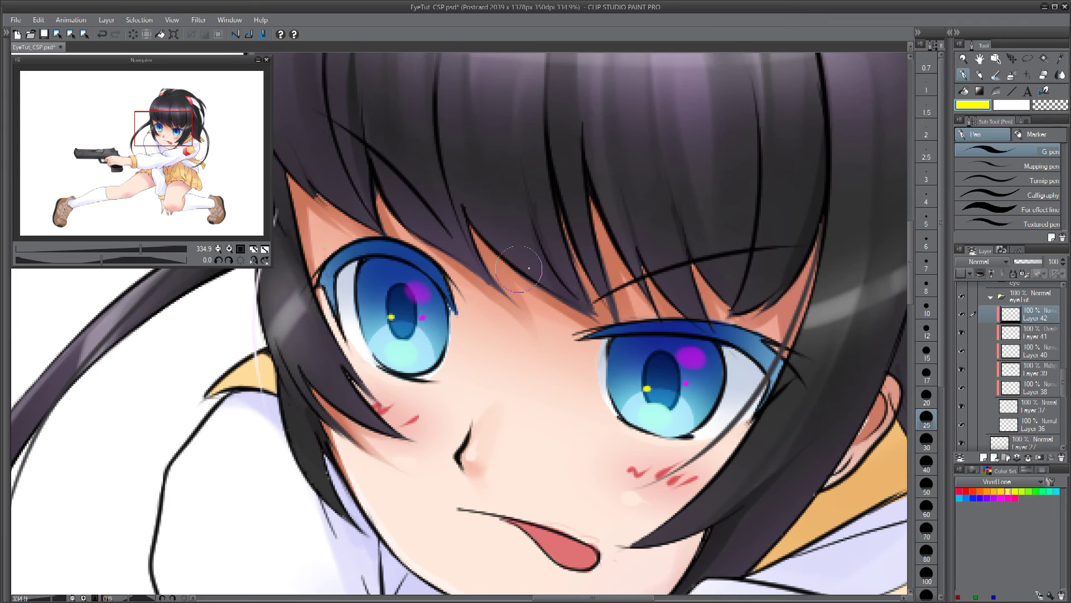
- Add a small blue dot at the lower right of the pupil in each eye
{"action": "left_click", "coordinate": [973, 498]}
{"action": "left_click", "coordinate": [674, 409]}
{"action": "key", "text": "ctrl+z"}
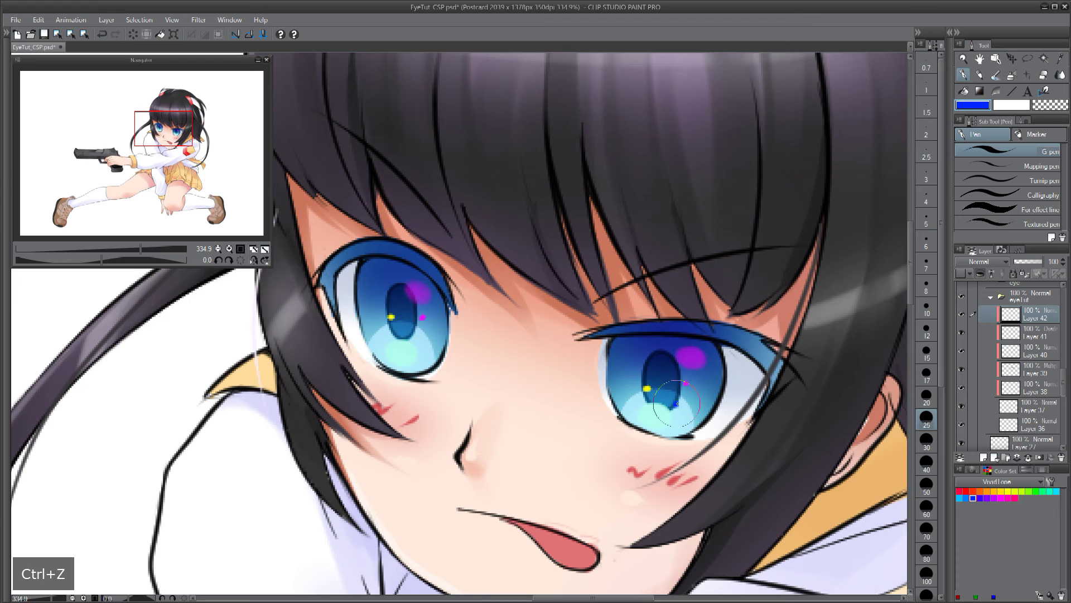
{"action": "left_click", "coordinate": [413, 333]}
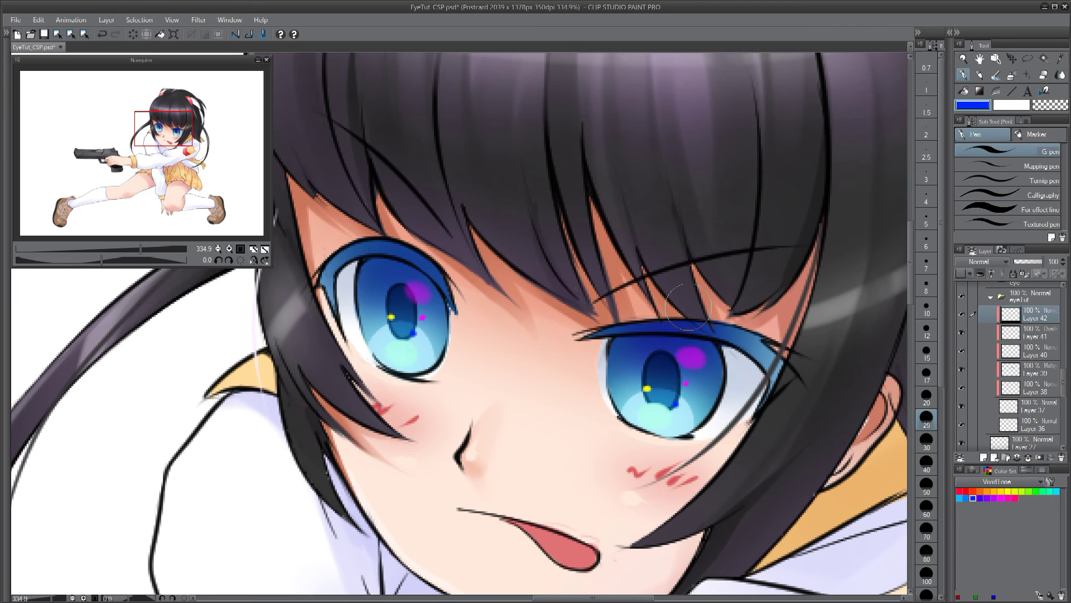
- Add a small red dot at the lower-right edge of the magenta reflection spot in each eye
{"action": "left_click", "coordinate": [965, 491]}
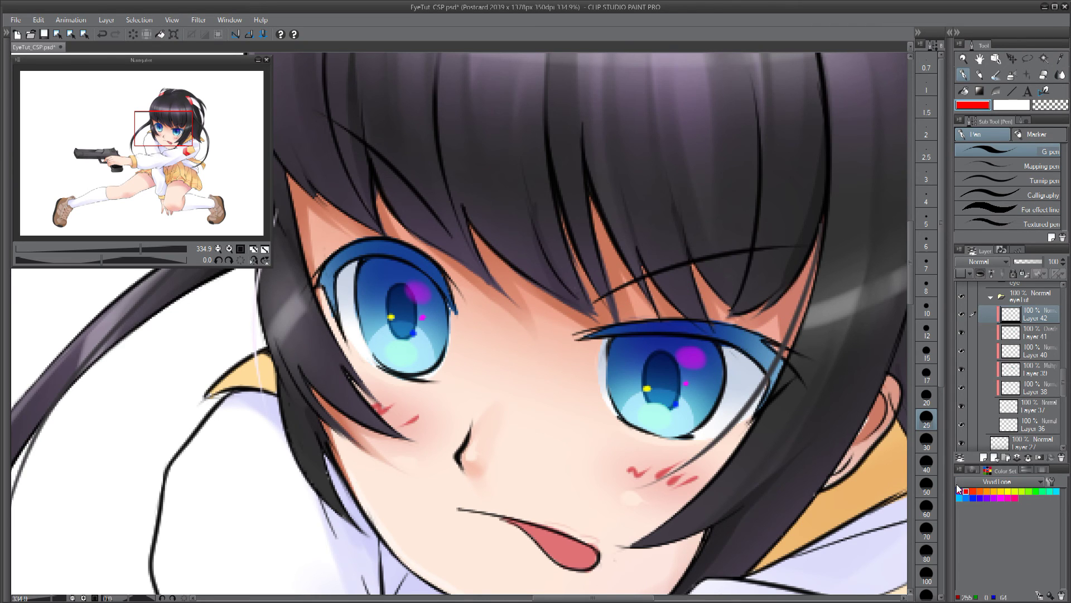
{"action": "key", "text": "ctrl+z"}
{"action": "left_click", "coordinate": [686, 364]}
{"action": "key", "text": "ctrl+z"}
{"action": "left_click", "coordinate": [701, 365]}
{"action": "left_click", "coordinate": [427, 301]}
- Fade the upper edges of the magenta reflection spots in both eyes with the Soft eraser at size 12
{"action": "key", "text": "b"}
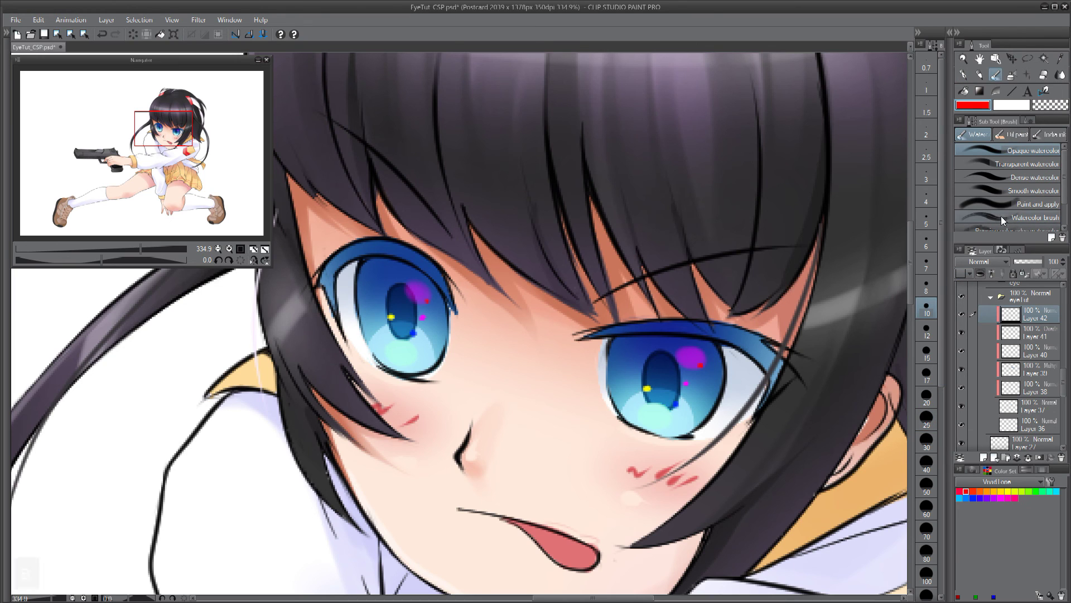
{"action": "left_click", "coordinate": [1043, 76]}
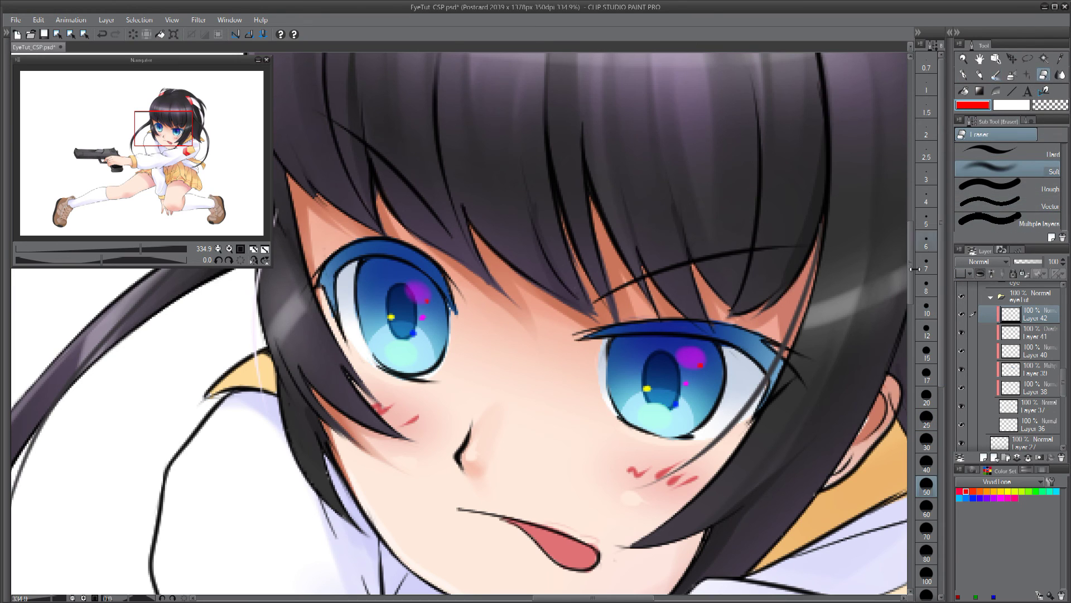
{"action": "left_click", "coordinate": [927, 335]}
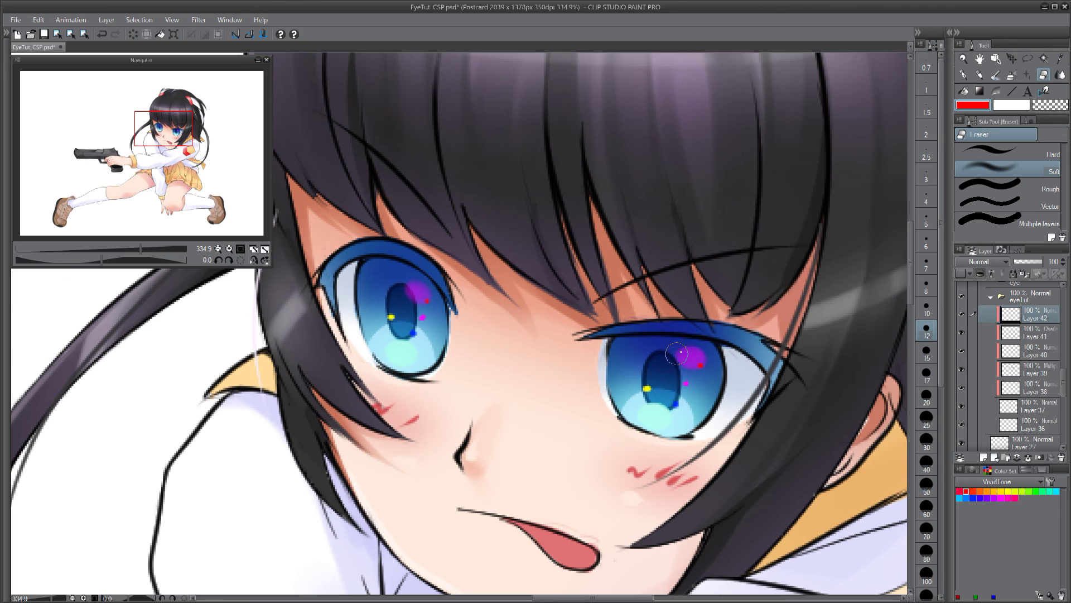
{"action": "left_click_drag", "start_coordinate": [697, 350], "coordinate": [707, 353]}
{"action": "left_click_drag", "start_coordinate": [431, 283], "coordinate": [398, 289]}
- Add a new layer directly above the Outline folder for the highlights and return to the G pen
{"action": "key", "text": "p"}
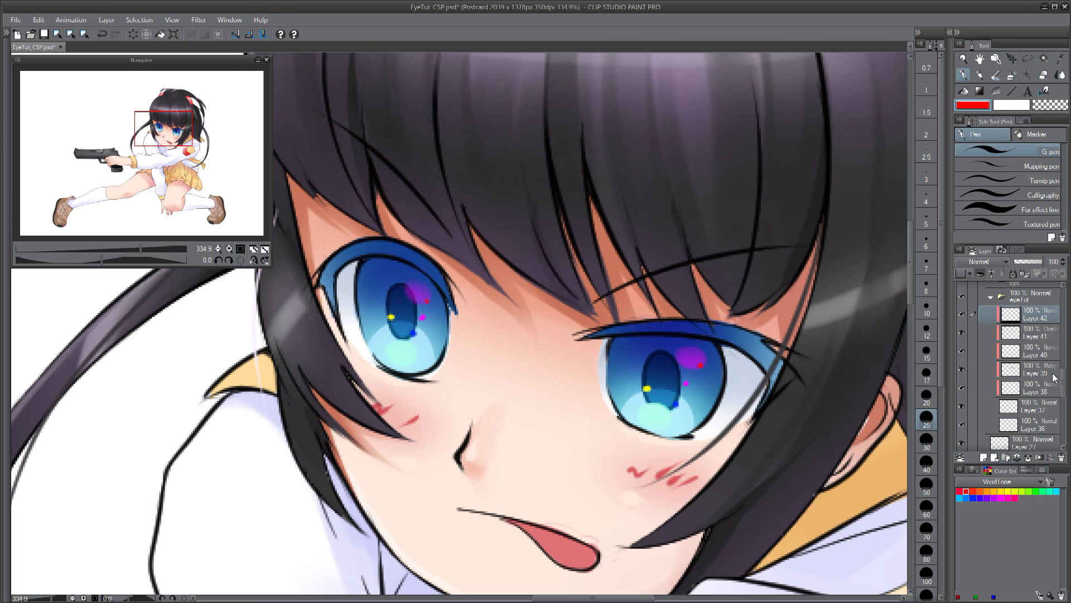
{"action": "left_click_drag", "start_coordinate": [1063, 380], "coordinate": [1063, 297]}
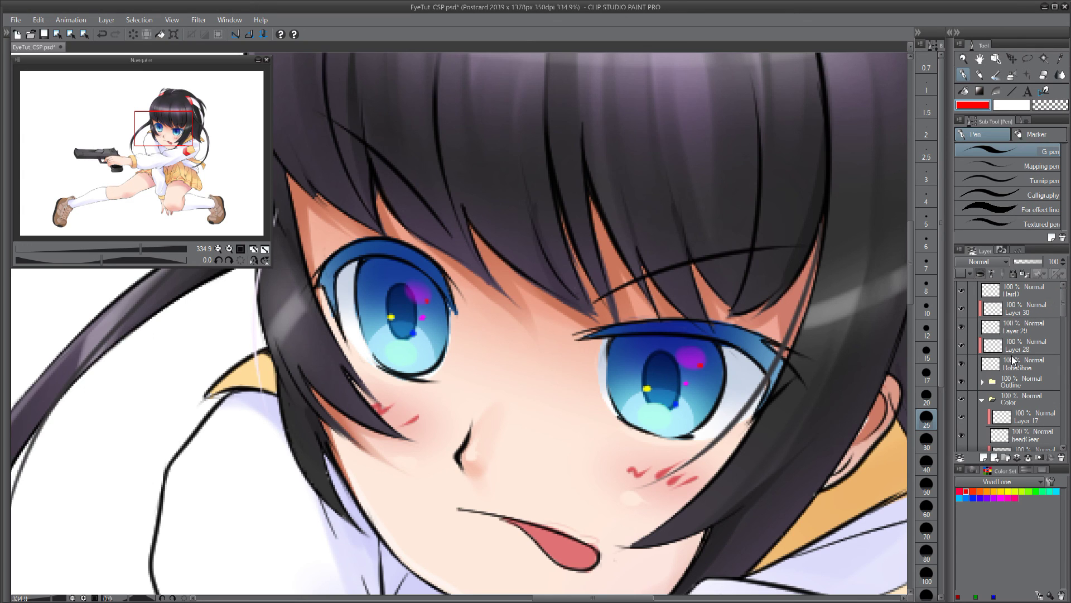
{"action": "left_click", "coordinate": [1026, 333]}
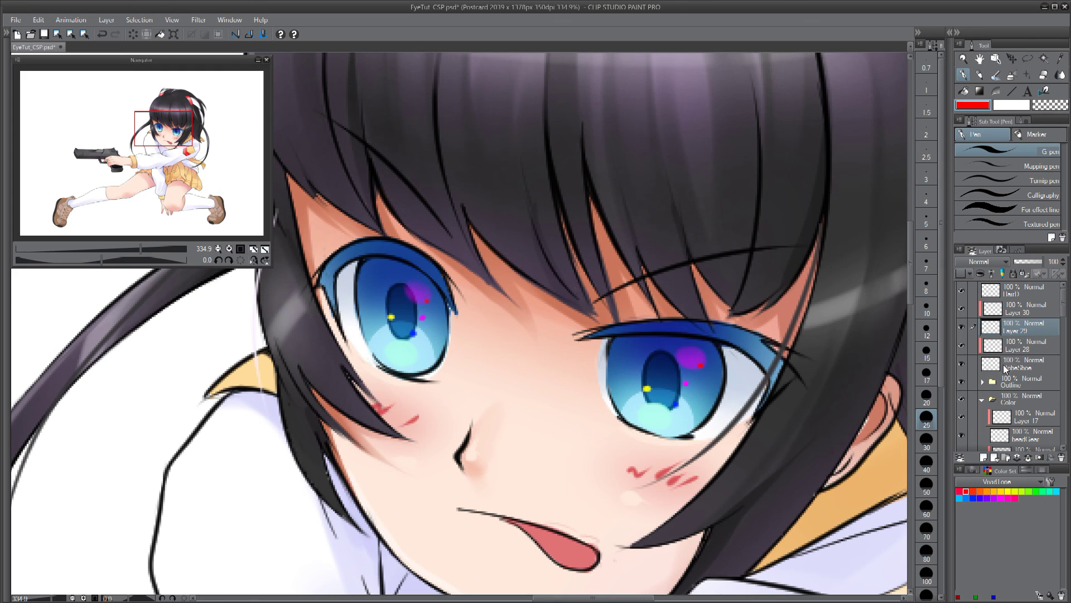
{"action": "left_click", "coordinate": [1023, 313]}
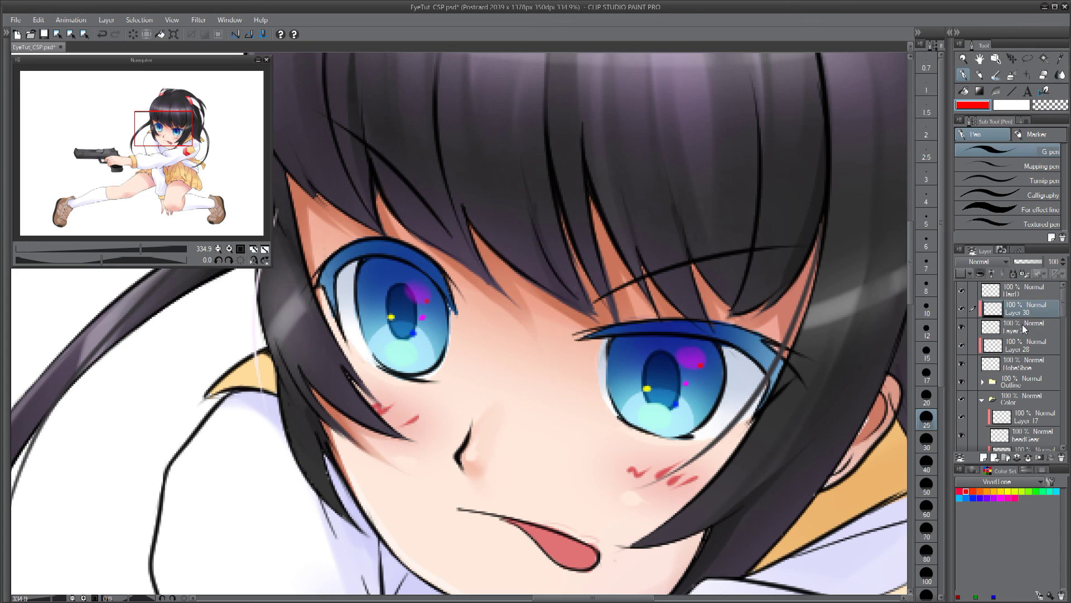
{"action": "left_click", "coordinate": [1016, 365]}
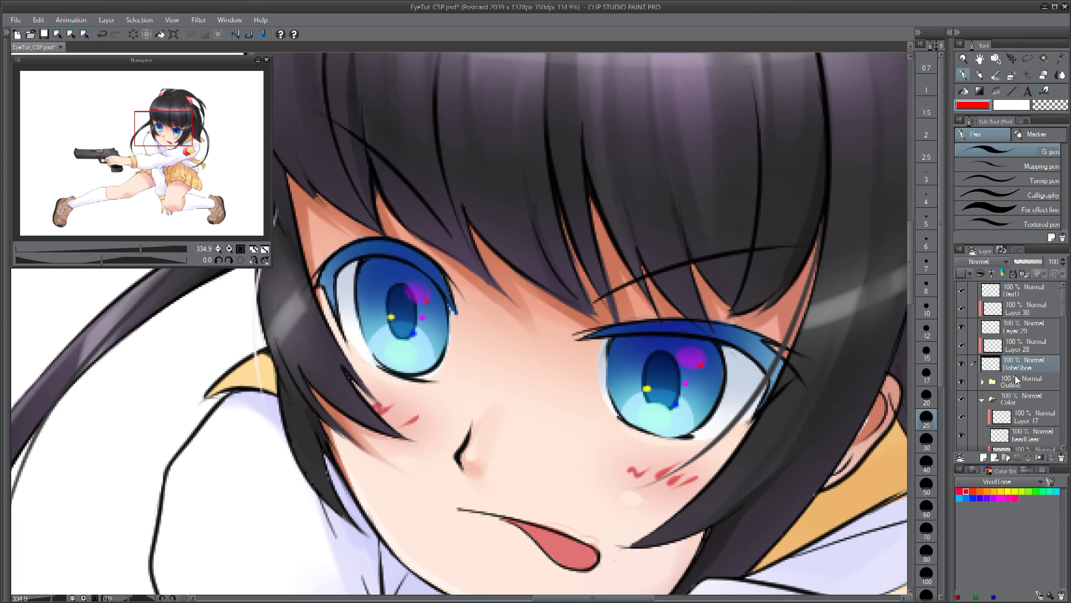
{"action": "left_click", "coordinate": [984, 458]}
{"action": "left_click_drag", "start_coordinate": [1020, 364], "coordinate": [1016, 382]}
{"action": "left_click", "coordinate": [980, 274]}
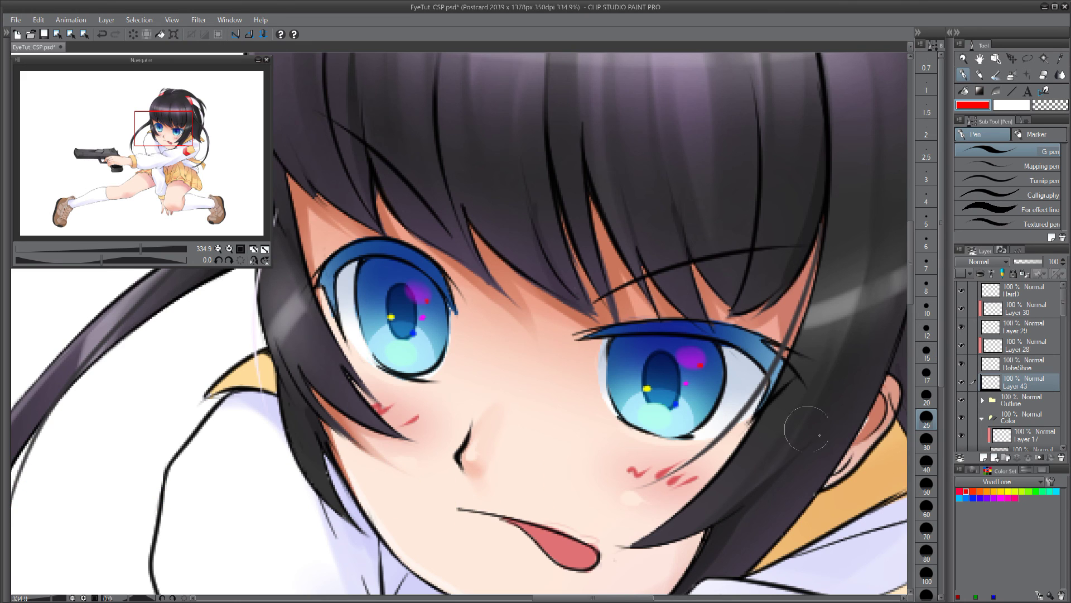
- Switch to the Default color set and paint white highlights on the upper left and lower right of each iris
{"action": "left_click", "coordinate": [983, 482]}
{"action": "left_click", "coordinate": [973, 494]}
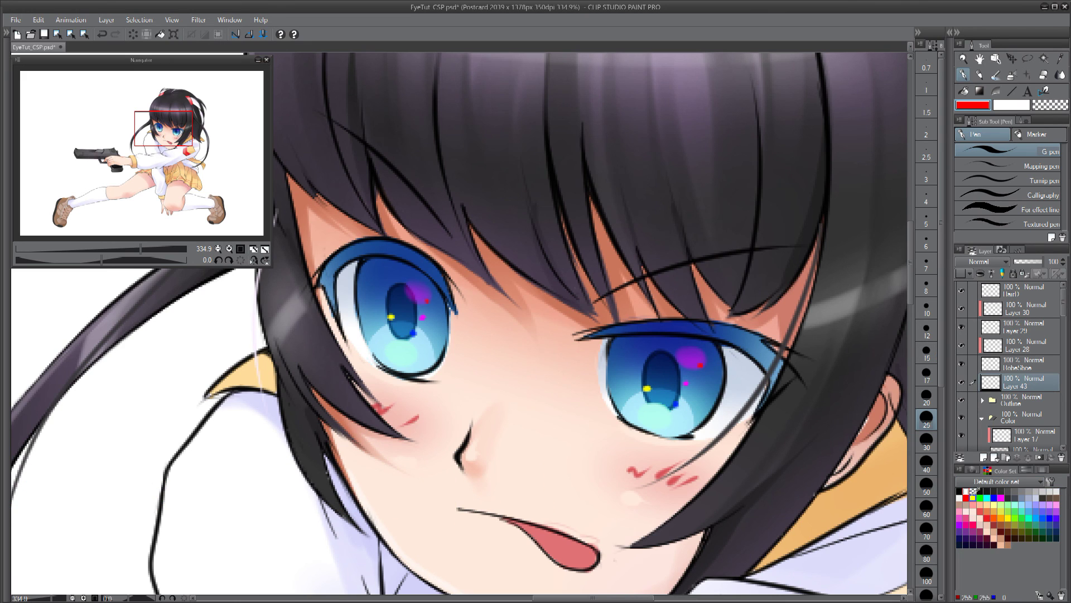
{"action": "left_click", "coordinate": [959, 497]}
{"action": "left_click_drag", "start_coordinate": [626, 355], "coordinate": [631, 353]}
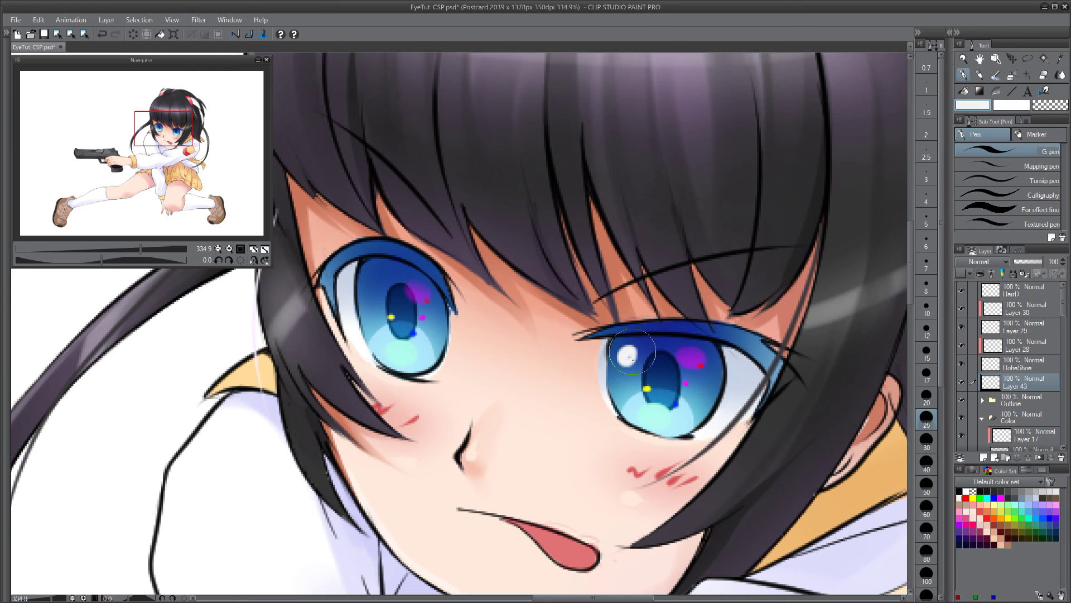
{"action": "key", "text": "ctrl+z"}
{"action": "left_click_drag", "start_coordinate": [704, 413], "coordinate": [708, 410]}
{"action": "left_click_drag", "start_coordinate": [385, 281], "coordinate": [370, 277]}
{"action": "key", "text": "ctrl+z"}
{"action": "left_click", "coordinate": [434, 338]}
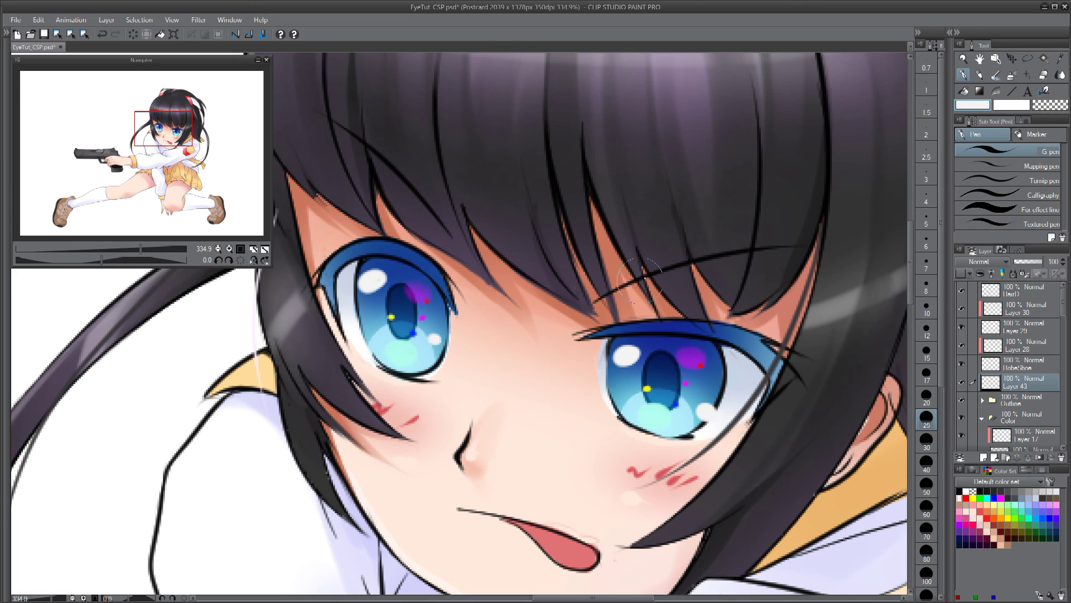
- Set the drawing colour to black and examine the finished eyes within the whole figure
{"action": "left_click", "coordinate": [959, 491]}
{"action": "key", "text": "ctrl+z"}
{"action": "key", "text": "ctrl+z"}
{"action": "key", "text": "space"}
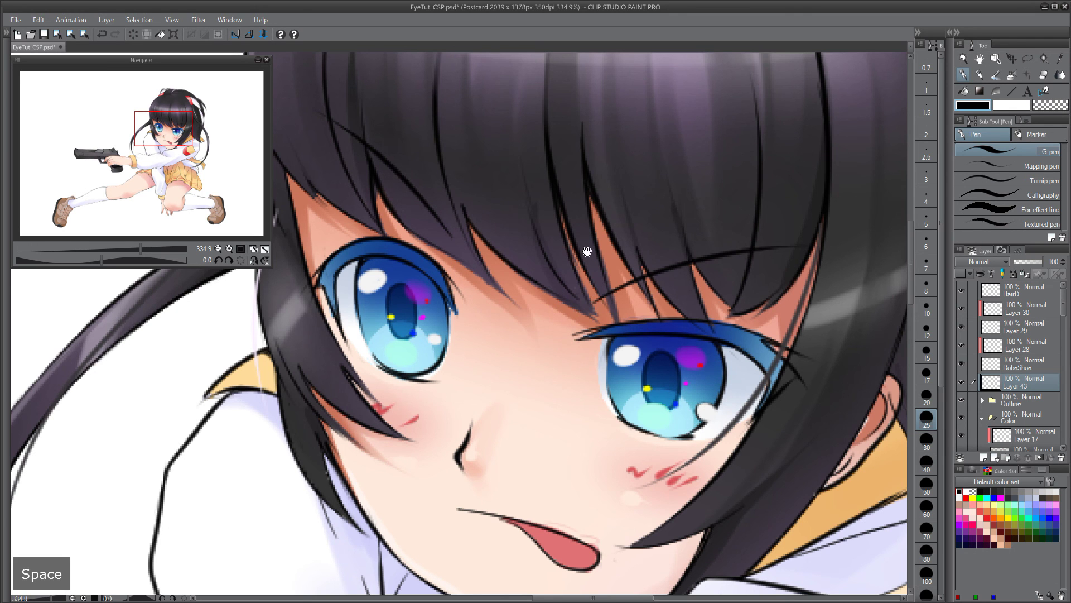
{"action": "scroll", "coordinate": [603, 330], "scroll_direction": "down", "scroll_amount": 8}
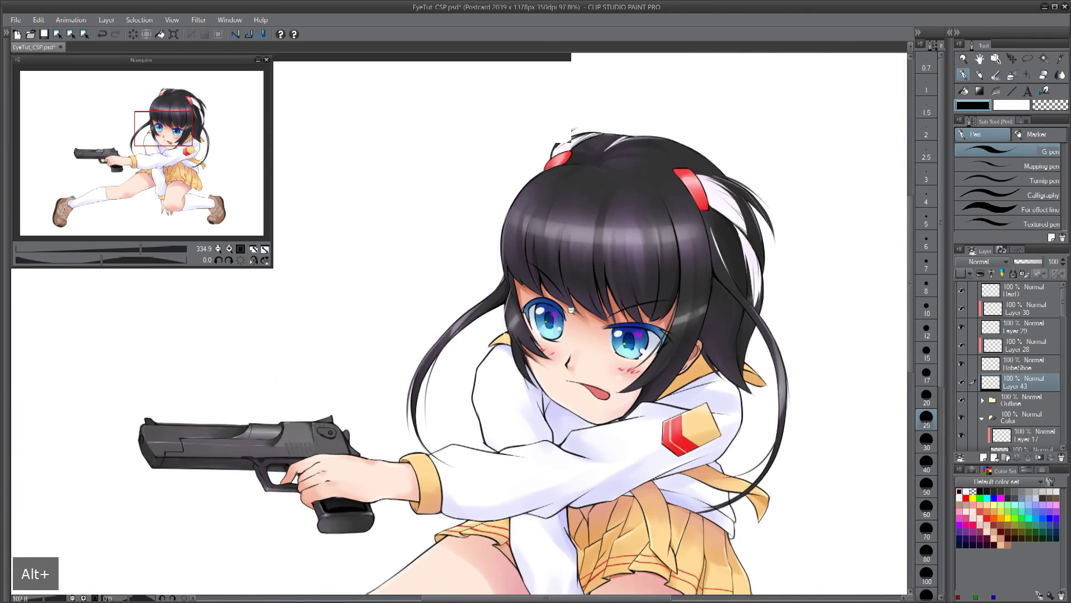
{"action": "scroll", "coordinate": [565, 309], "scroll_direction": "down", "scroll_amount": 3}
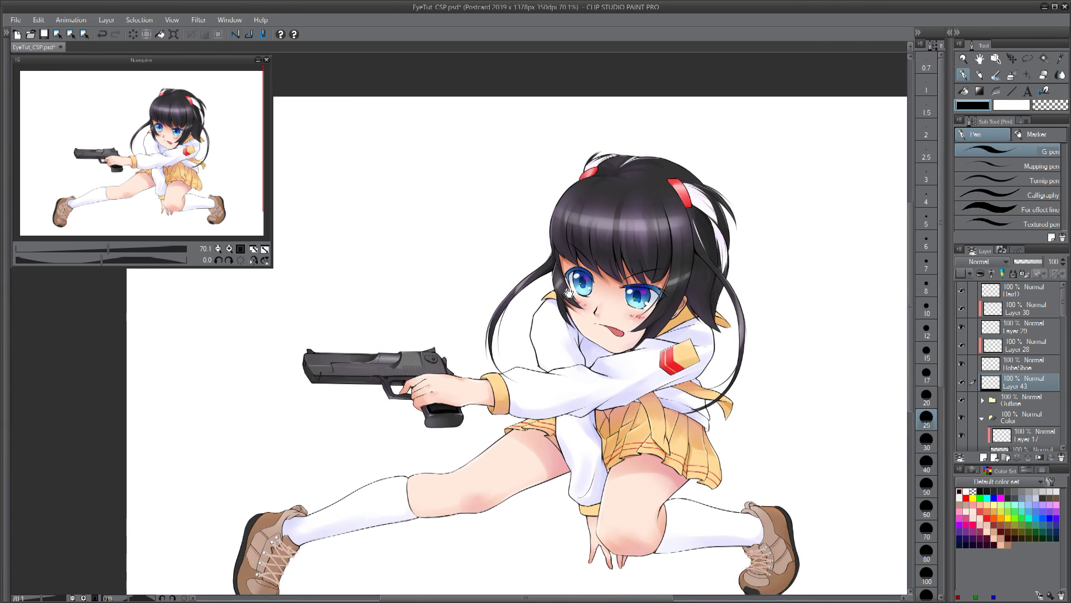
{"action": "left_click_drag", "start_coordinate": [569, 290], "coordinate": [588, 246]}
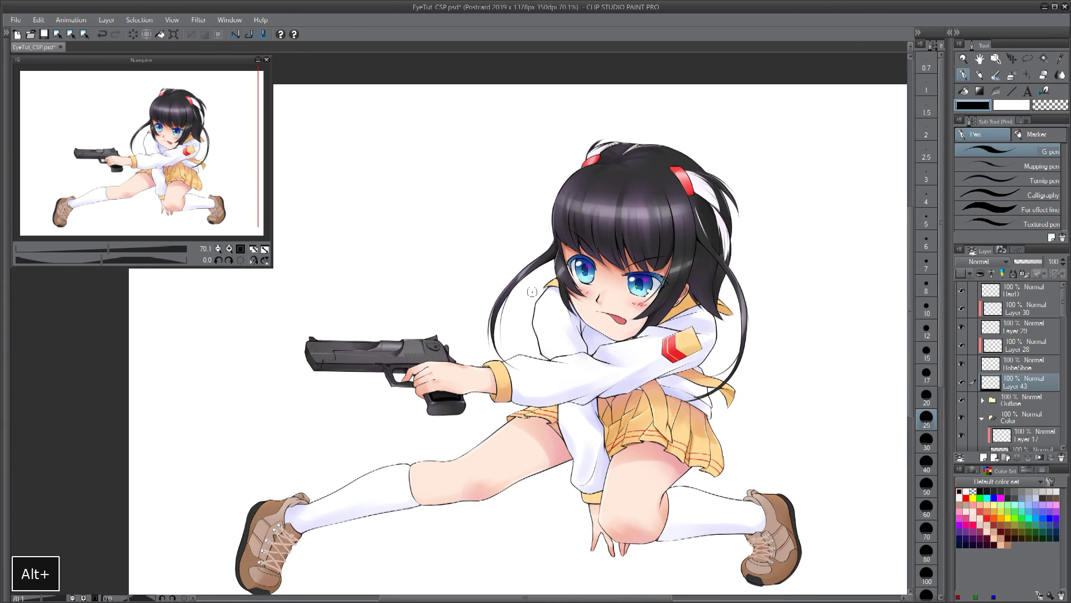